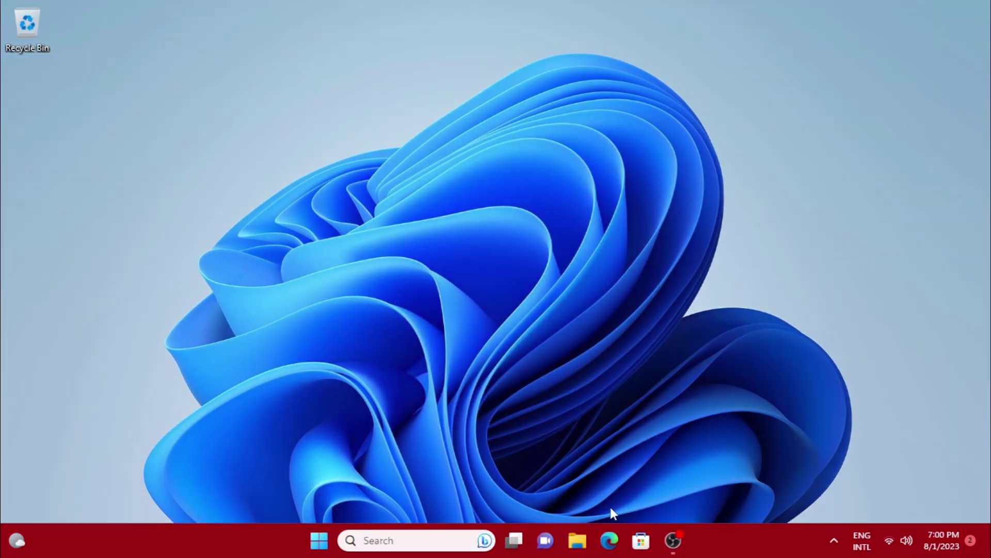
Browse from This PC through Local Disk (C:), Windows and System32 into the appraiser folder
left_click(579, 541)
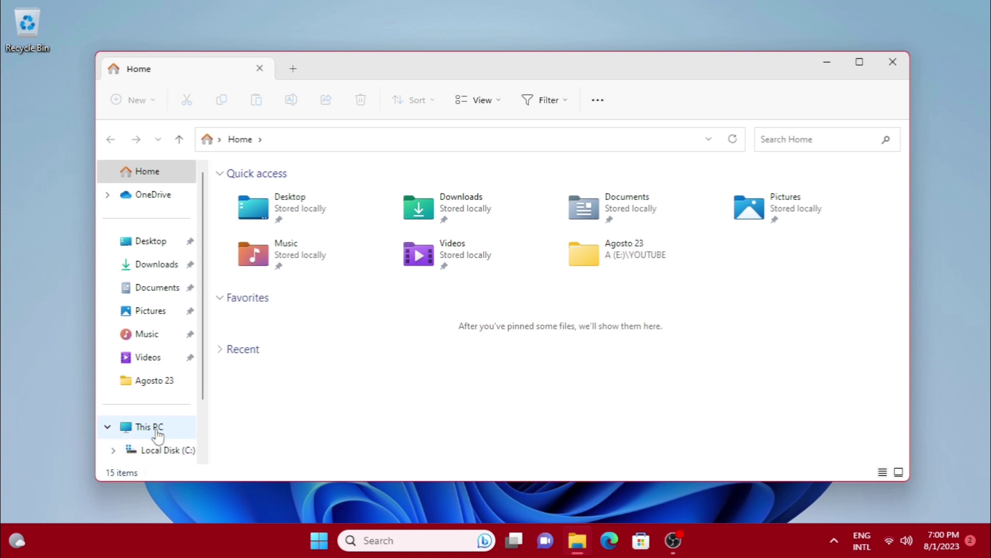
left_click(146, 427)
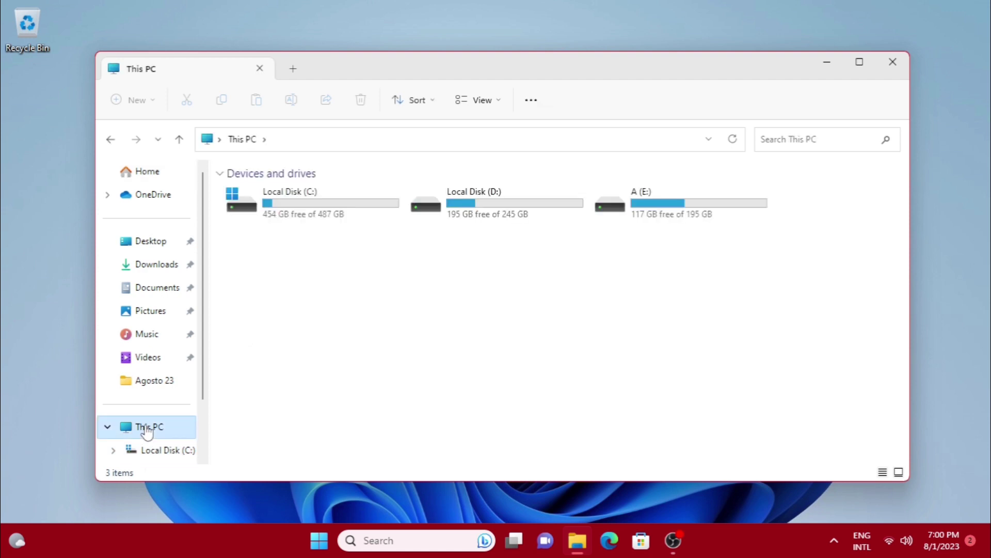
double_click(323, 211)
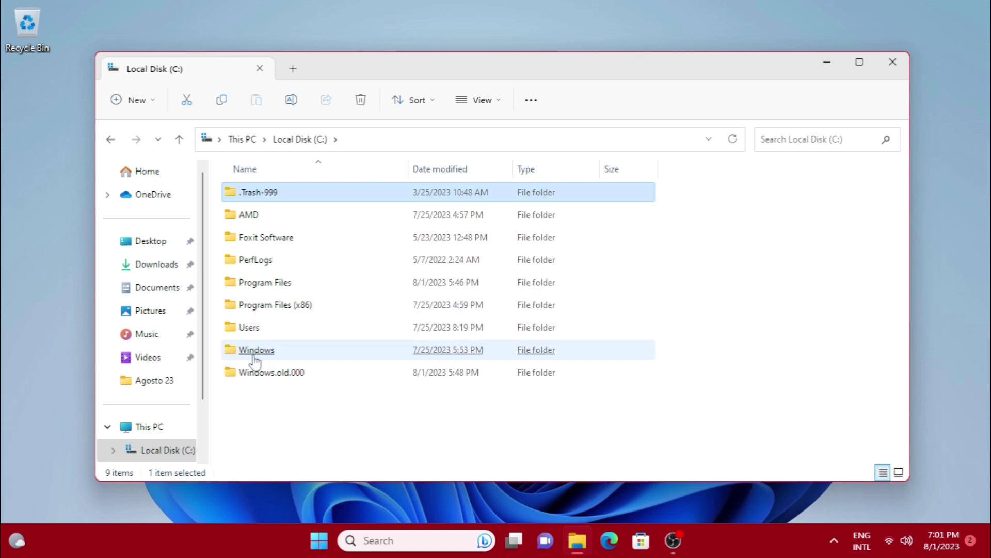
double_click(271, 358)
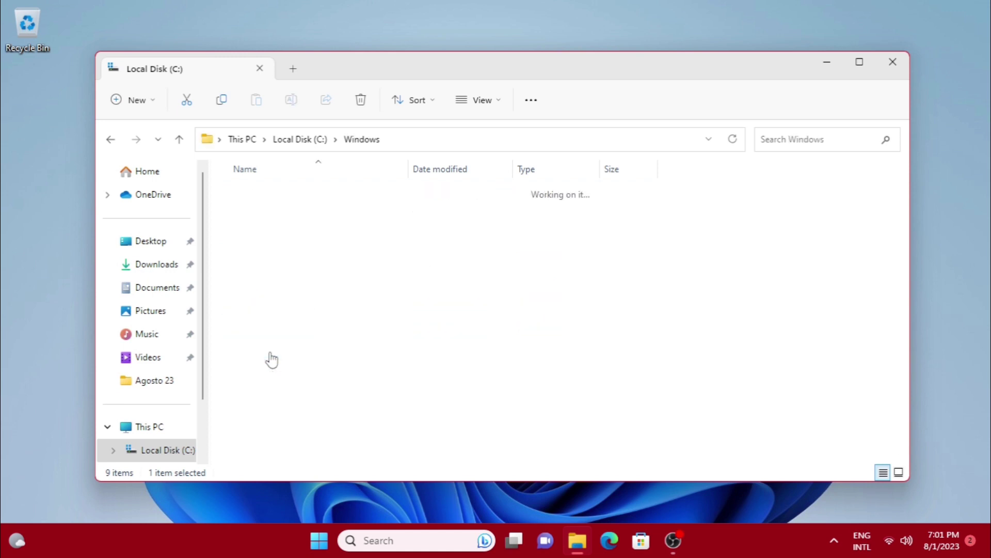
scroll(307, 309, "down", 2)
scroll(306, 308, "down", 2)
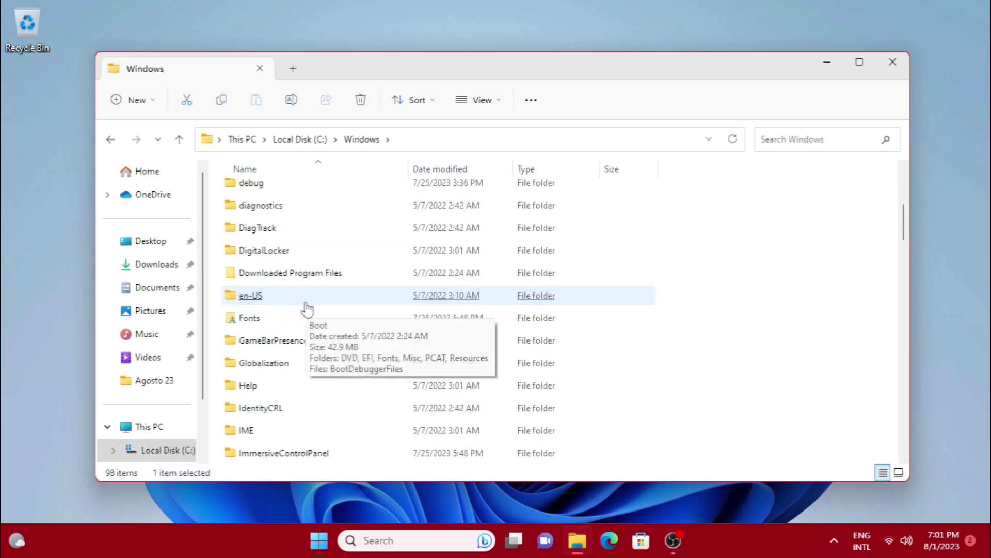
scroll(307, 305, "down", 14)
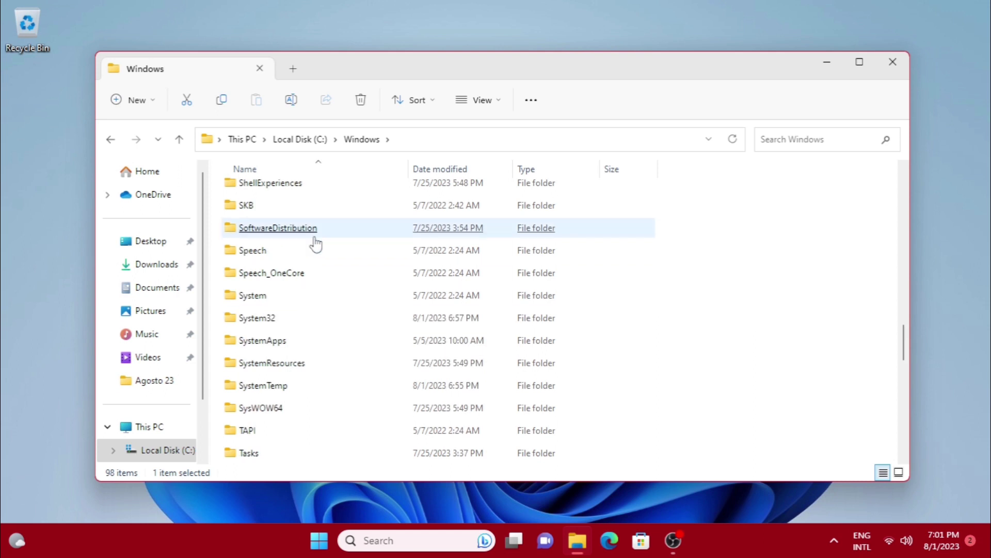
left_click(268, 325)
double_click(268, 324)
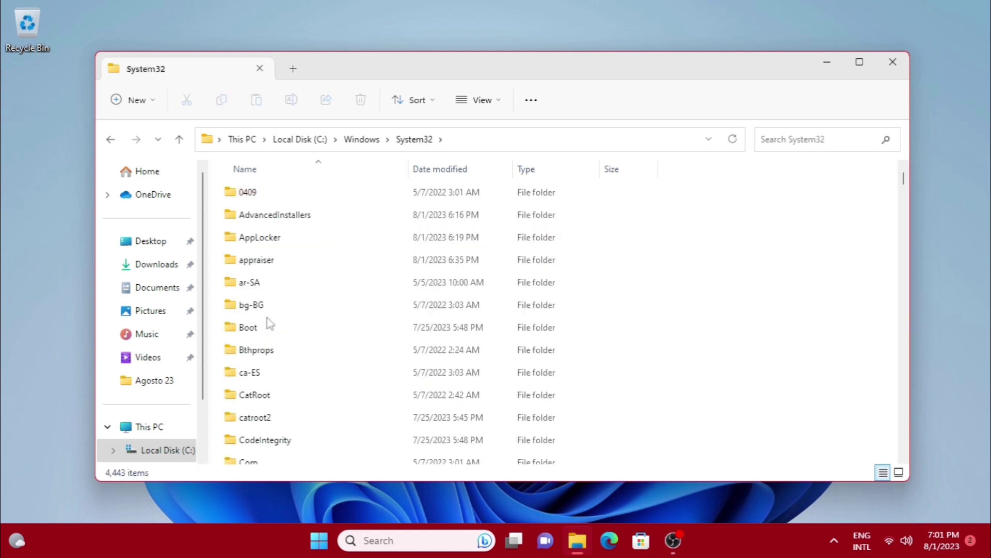
double_click(277, 262)
left_click(281, 218)
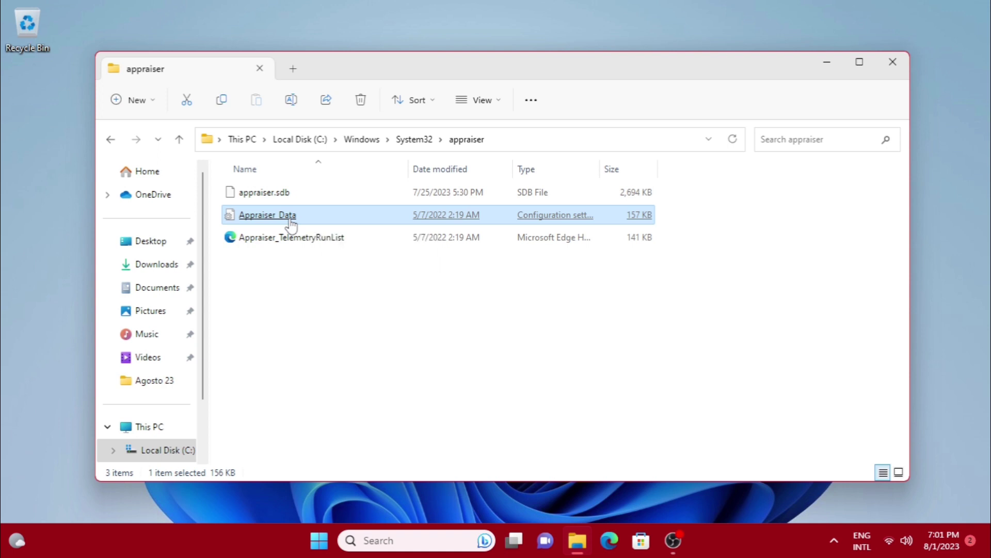
right_click(291, 222)
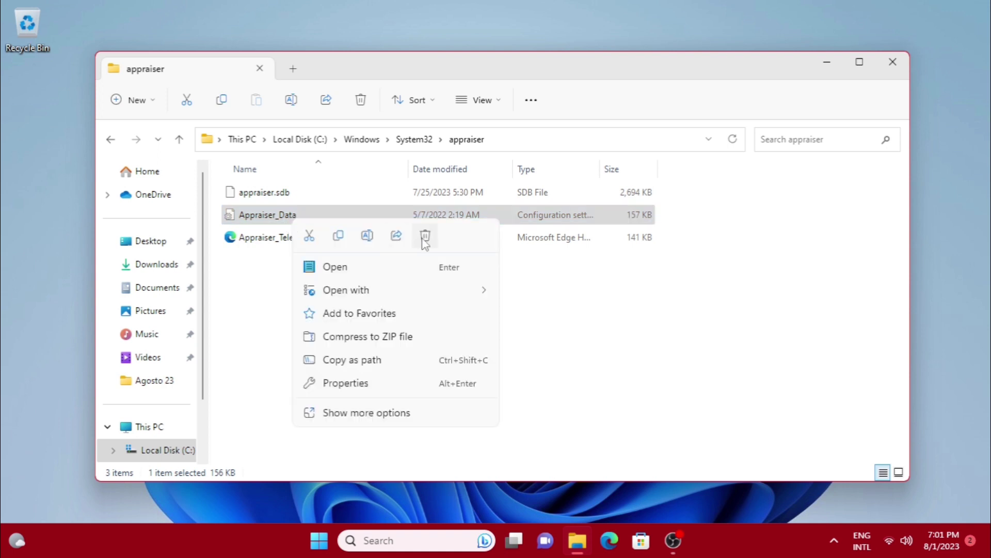
left_click(424, 236)
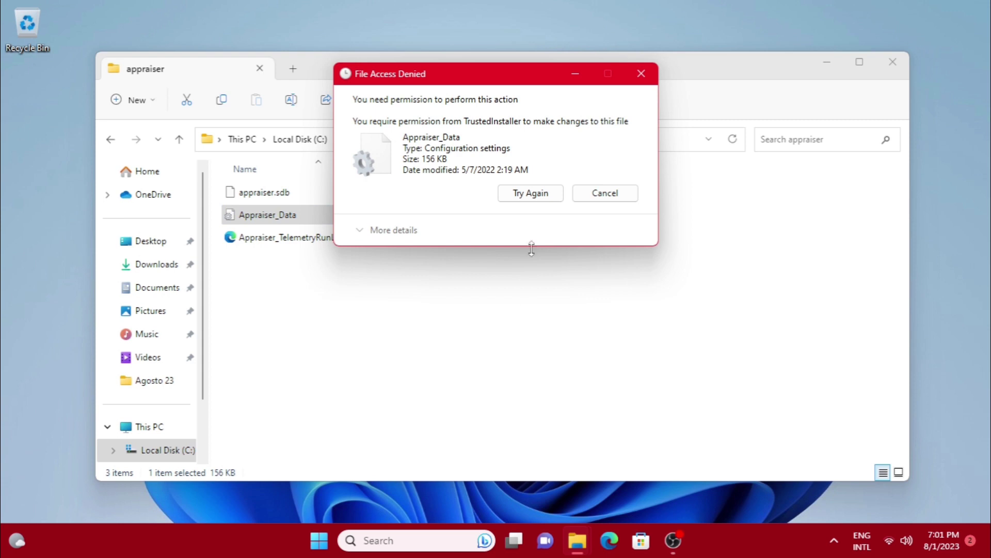
left_click(541, 193)
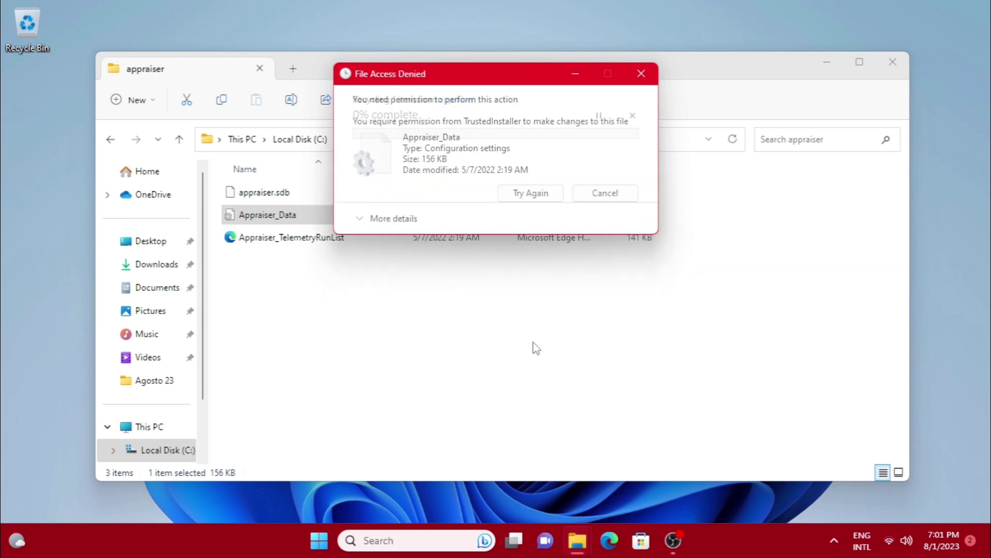
left_click(628, 194)
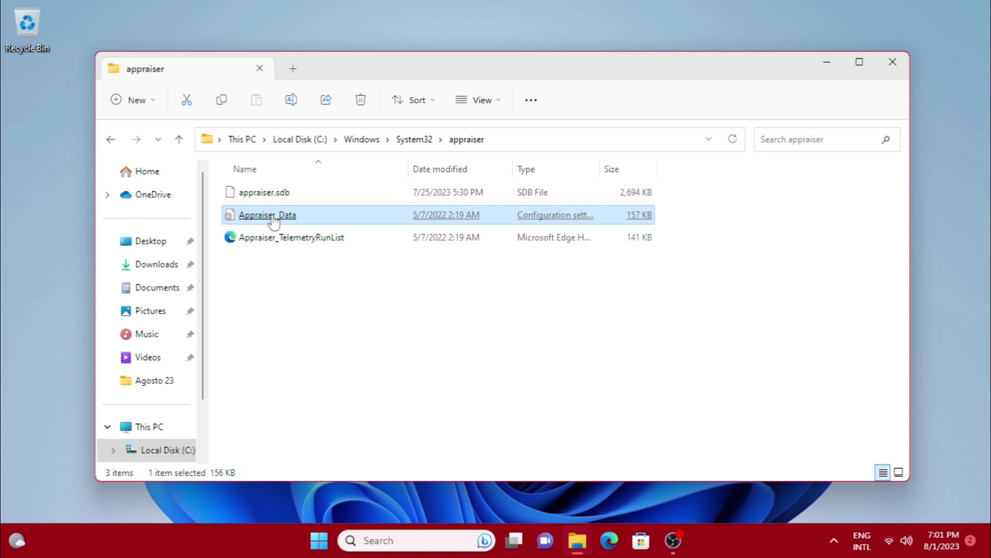
Open the Advanced Security Settings for the Appraiser_Data file
right_click(288, 226)
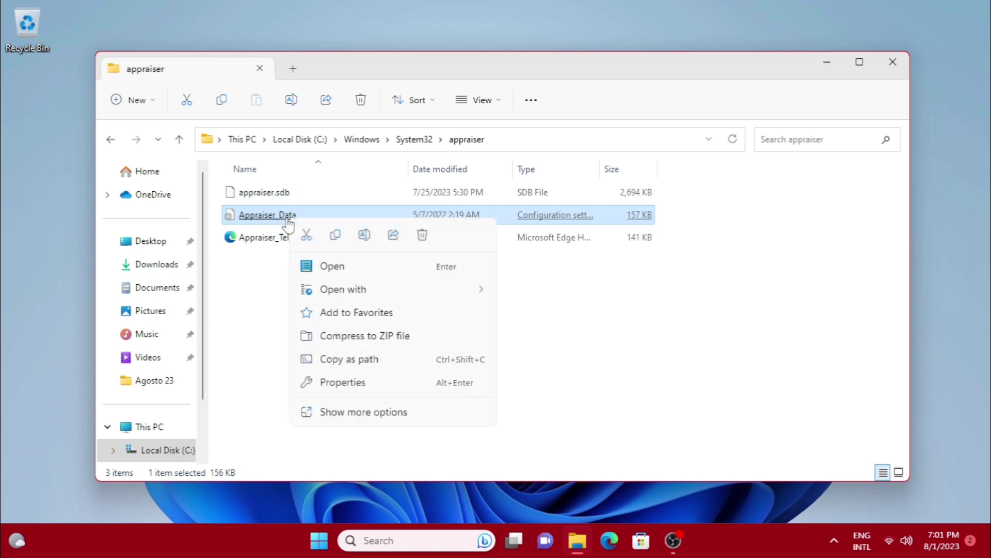
left_click(371, 388)
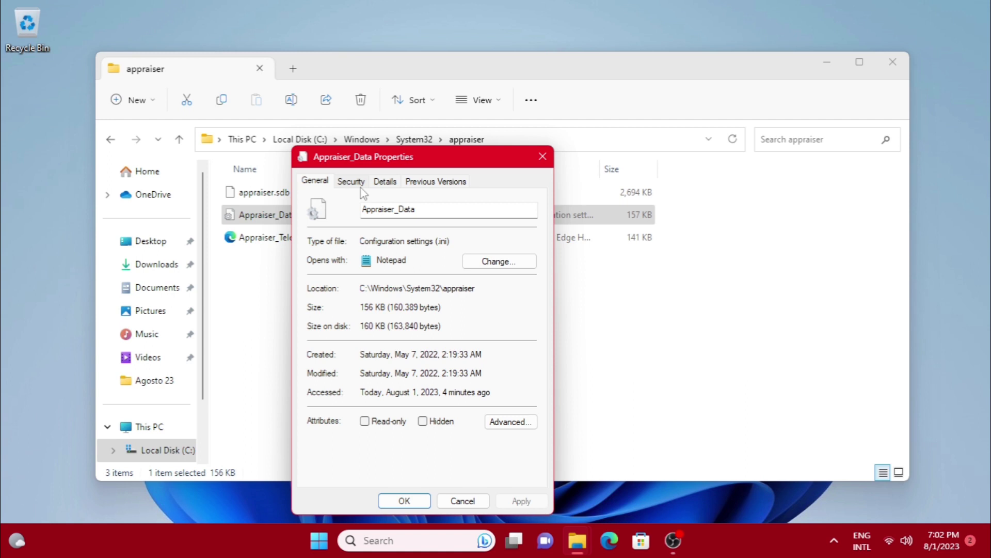
left_click(351, 182)
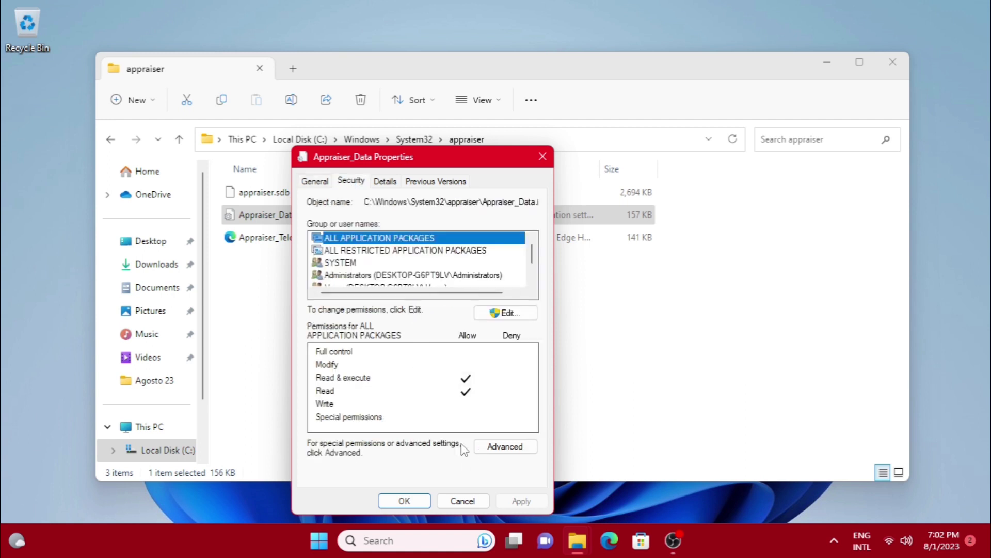
left_click(512, 450)
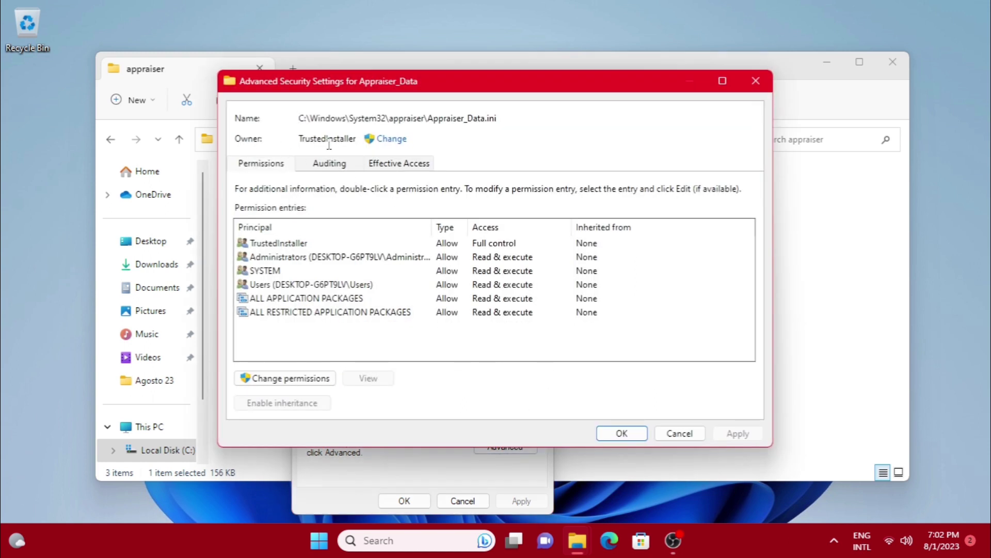
Replace TrustedInstaller with the ASTecno account as Appraiser_Data's owner and apply
left_click(396, 141)
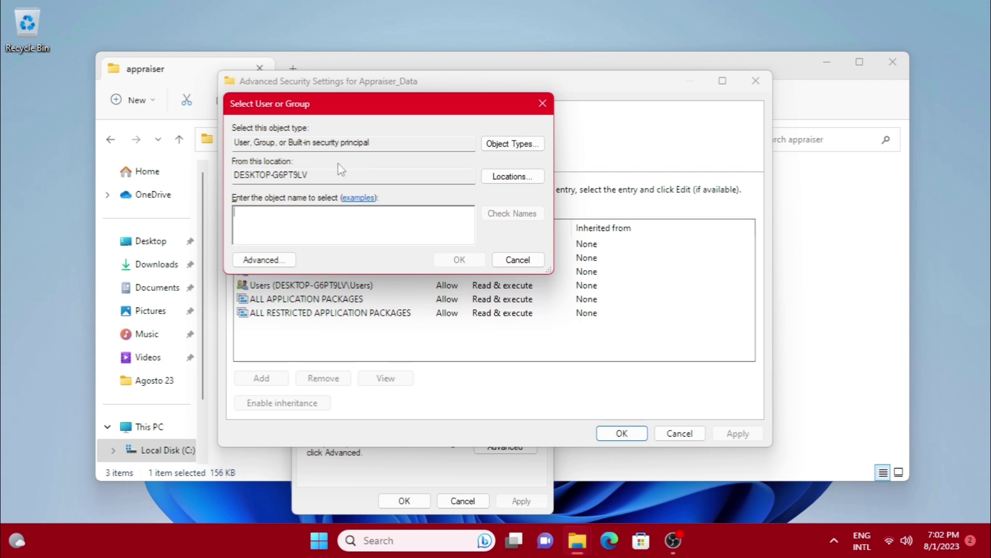
left_click(264, 260)
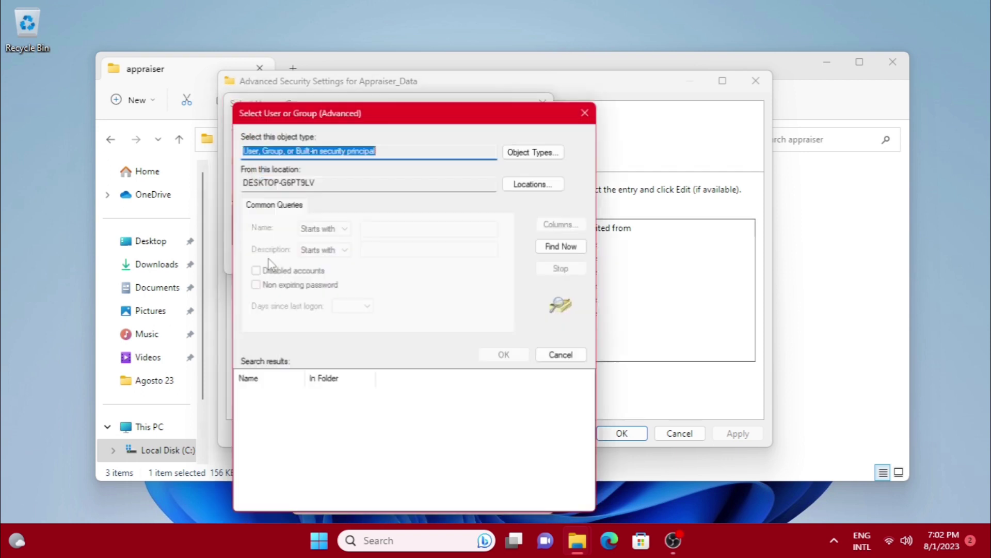
left_click(552, 247)
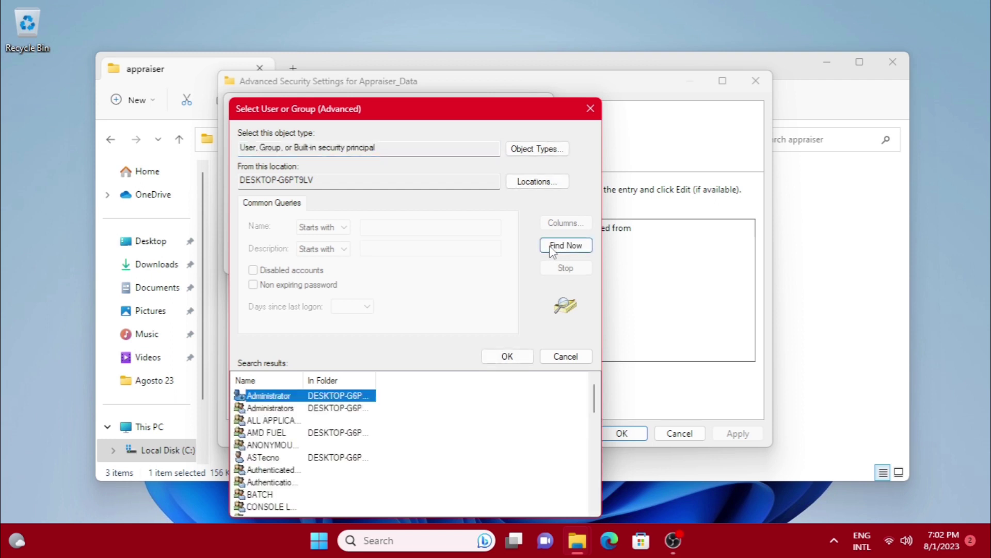
left_click(266, 457)
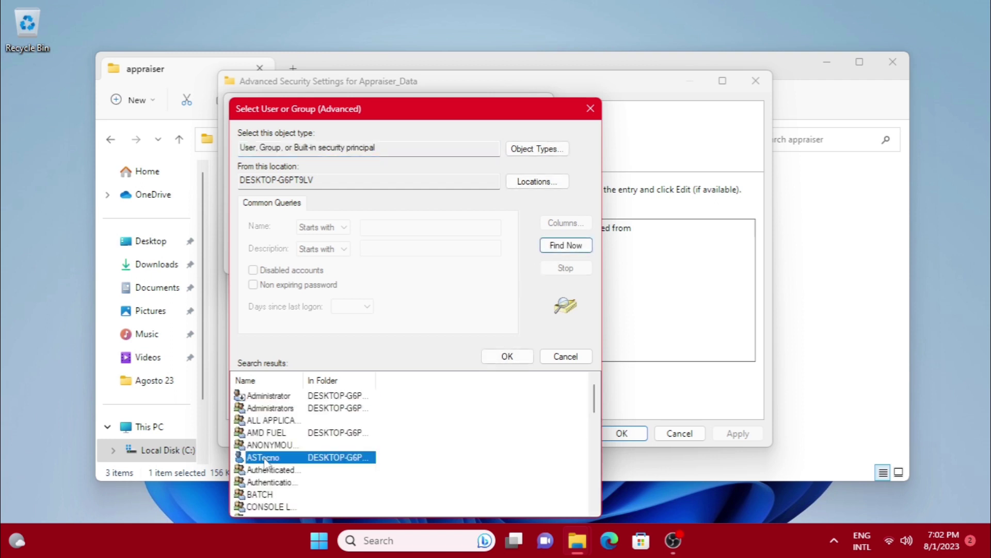
left_click(507, 357)
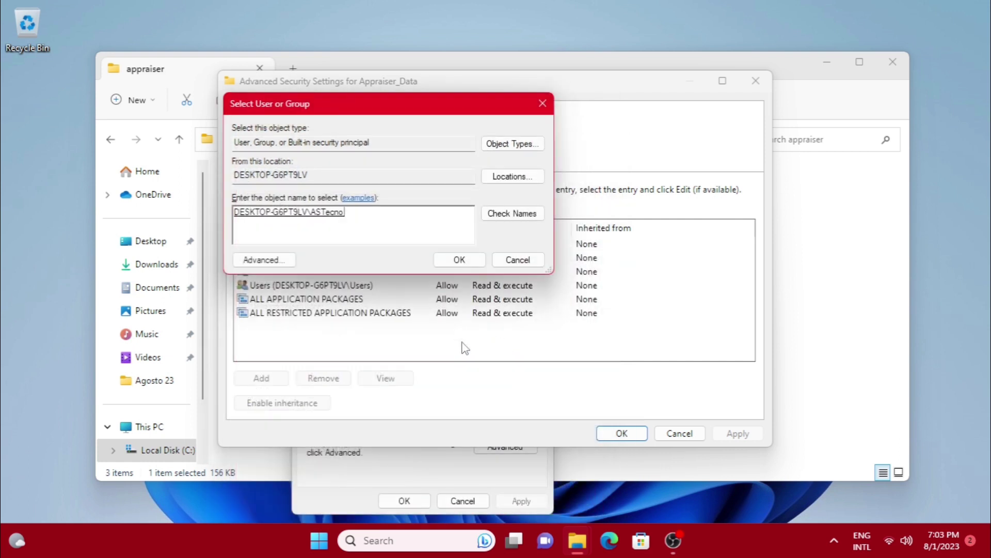
left_click(448, 264)
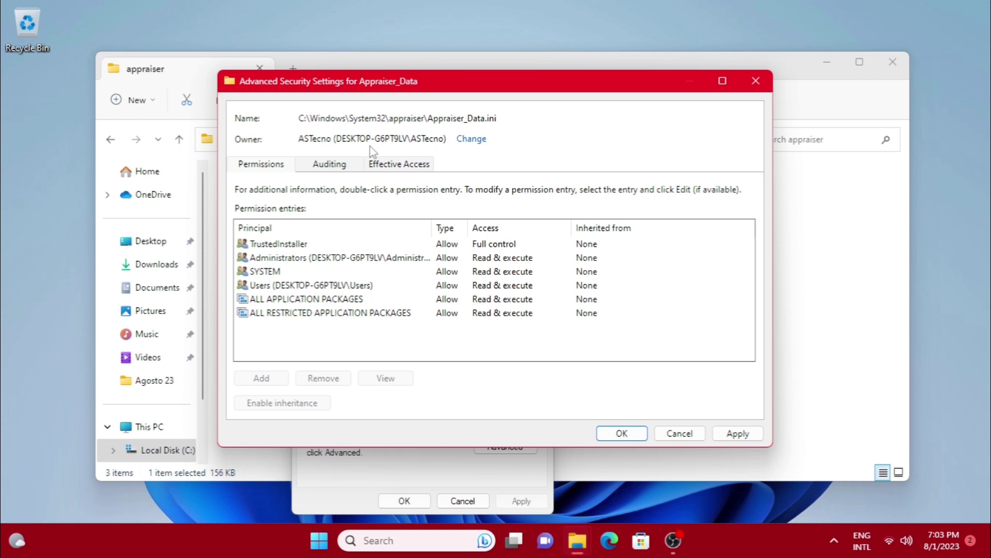
left_click(637, 436)
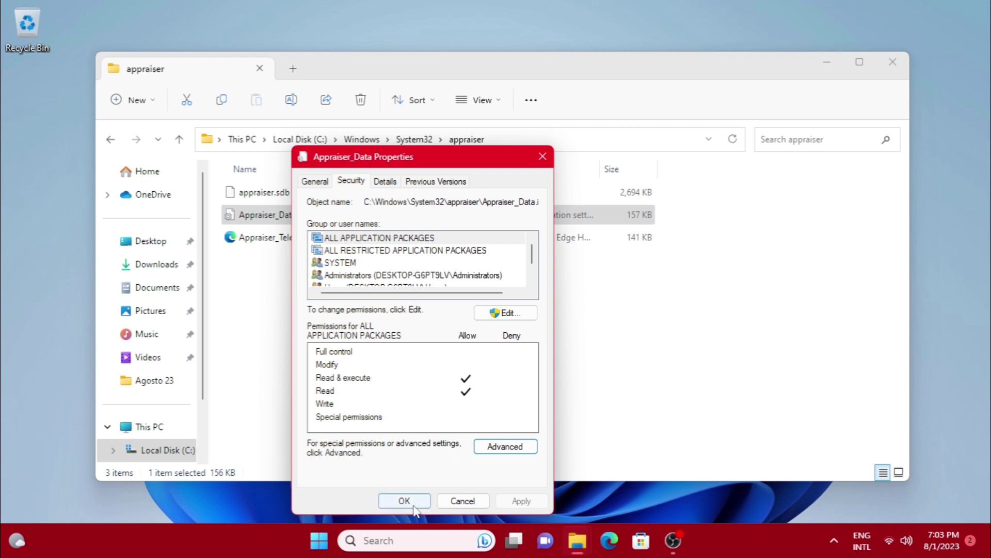
left_click(414, 502)
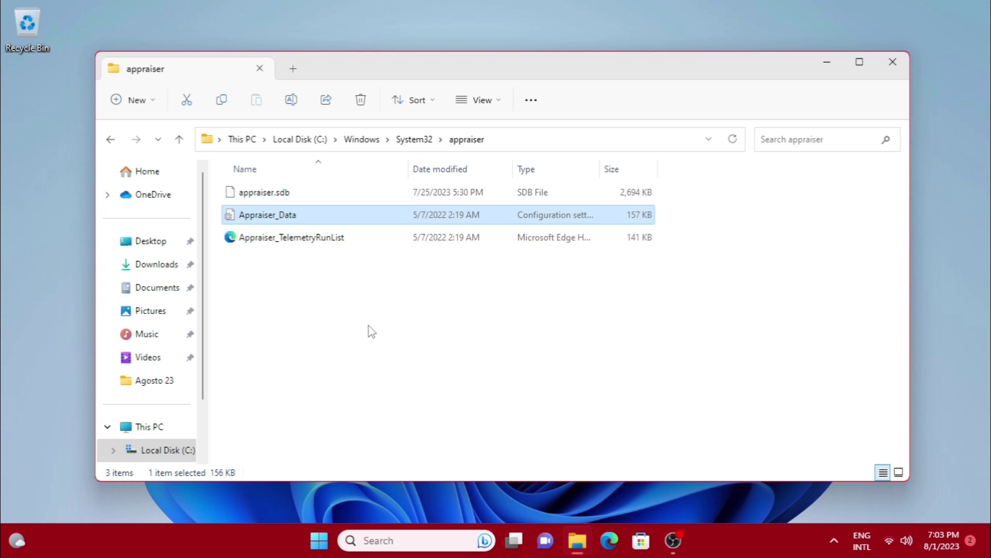
Reopen Appraiser_Data's Advanced Security Settings and start a new permission entry
right_click(301, 220)
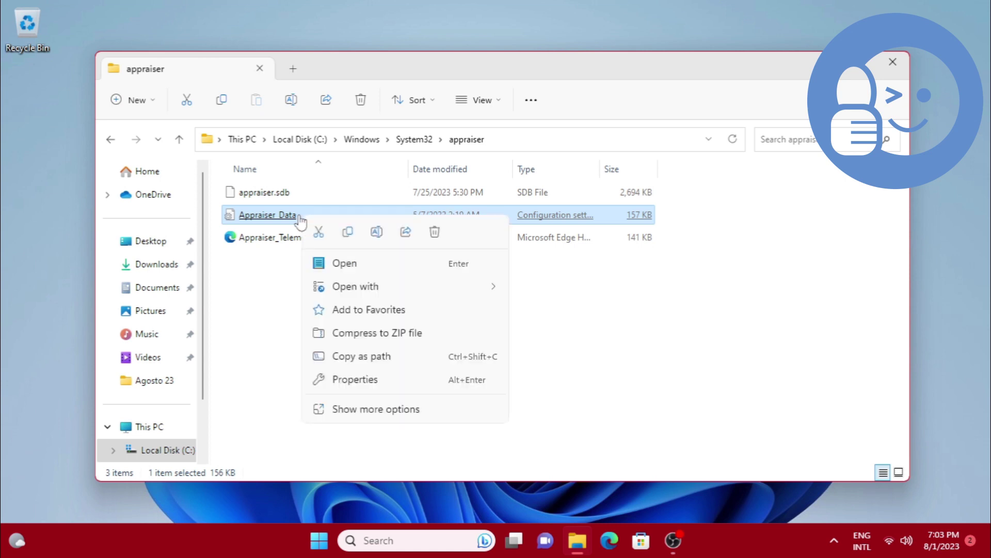
left_click(327, 389)
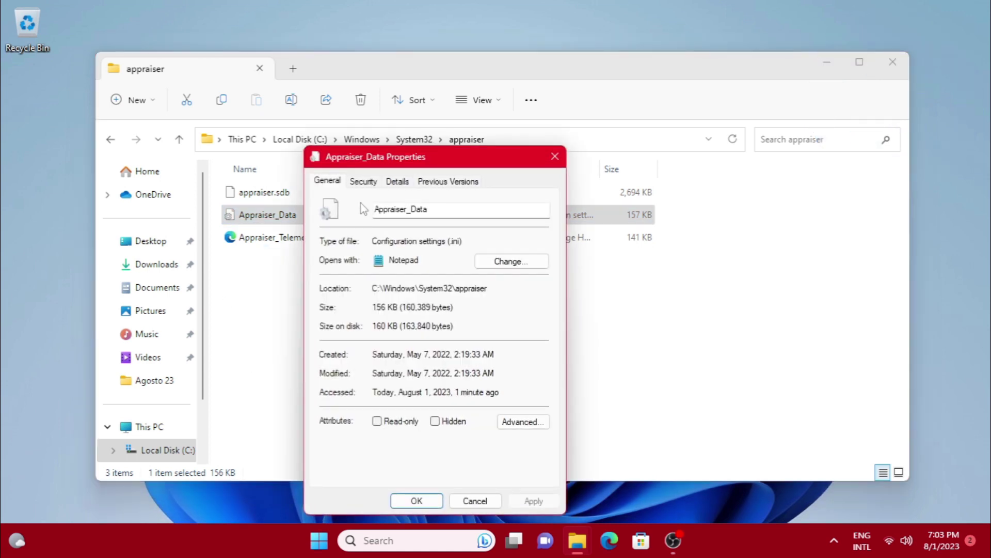
left_click(372, 185)
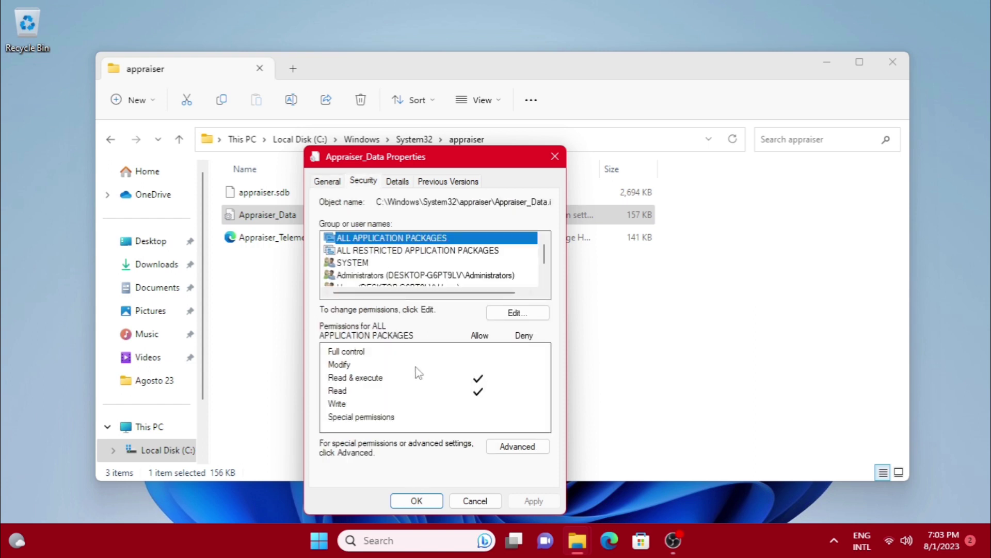
left_click(516, 447)
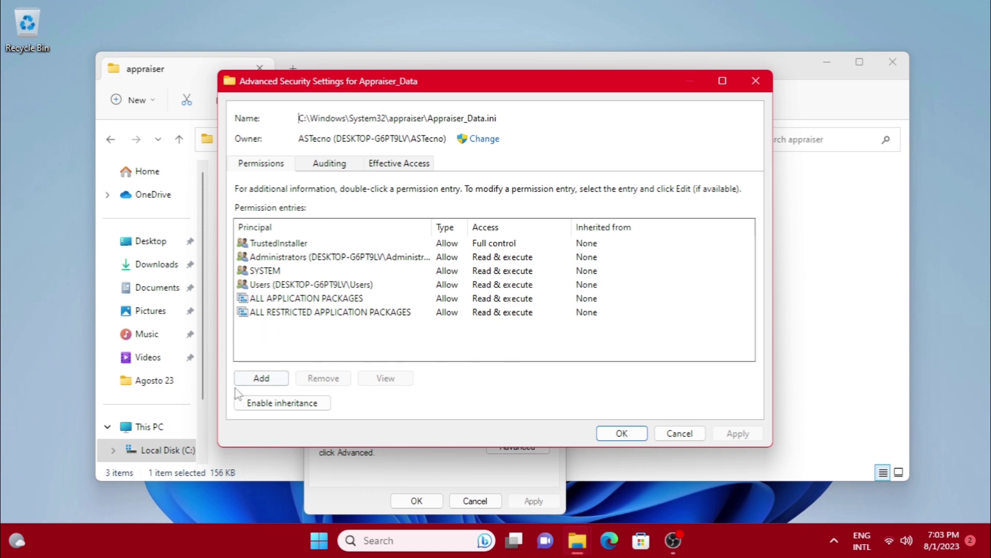
left_click(281, 385)
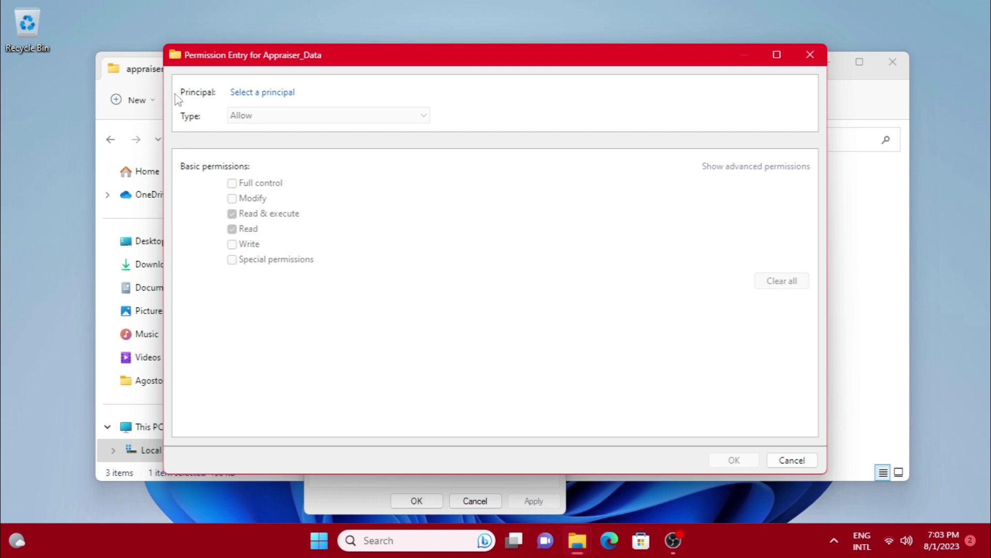
Make ASTecno the entry's principal with Full control and save the entry
left_click(250, 99)
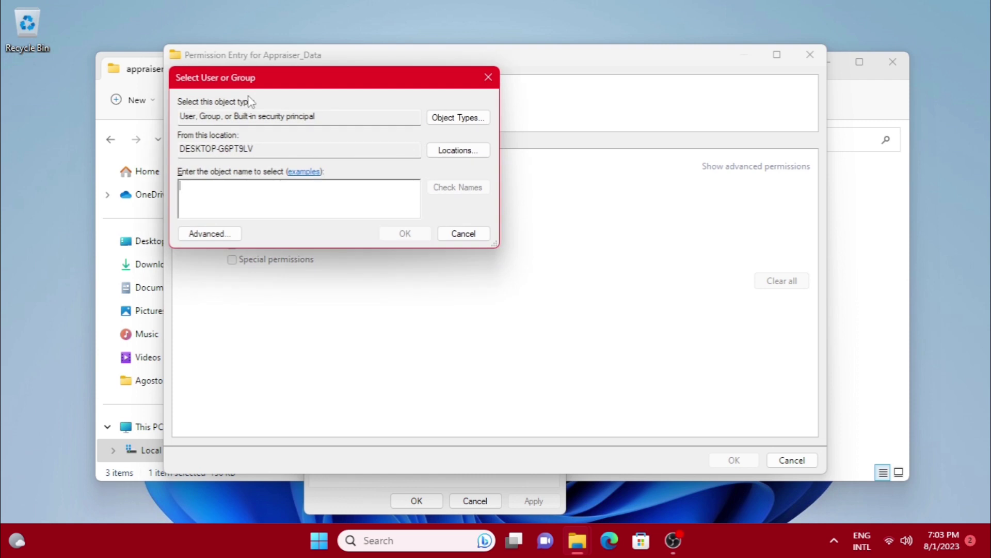
left_click(232, 235)
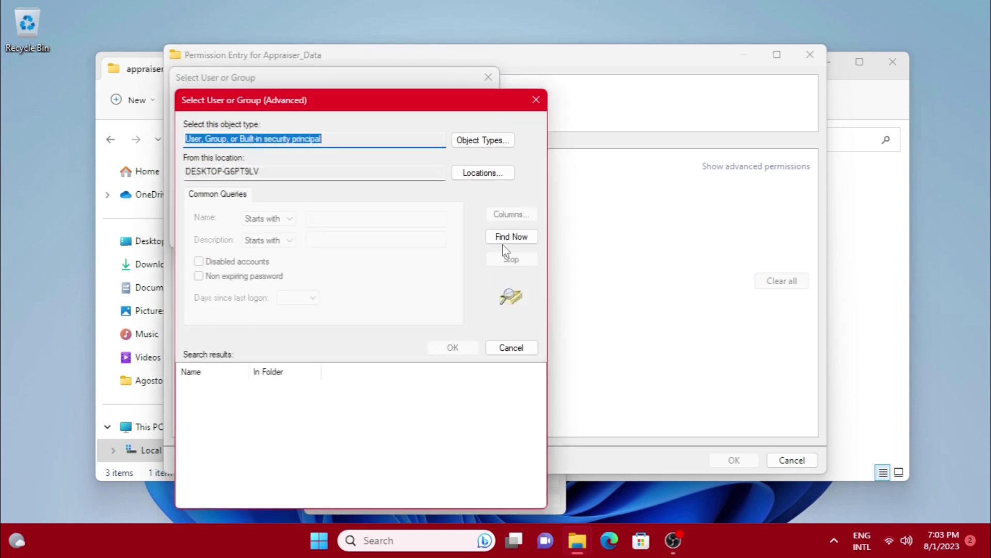
left_click(508, 243)
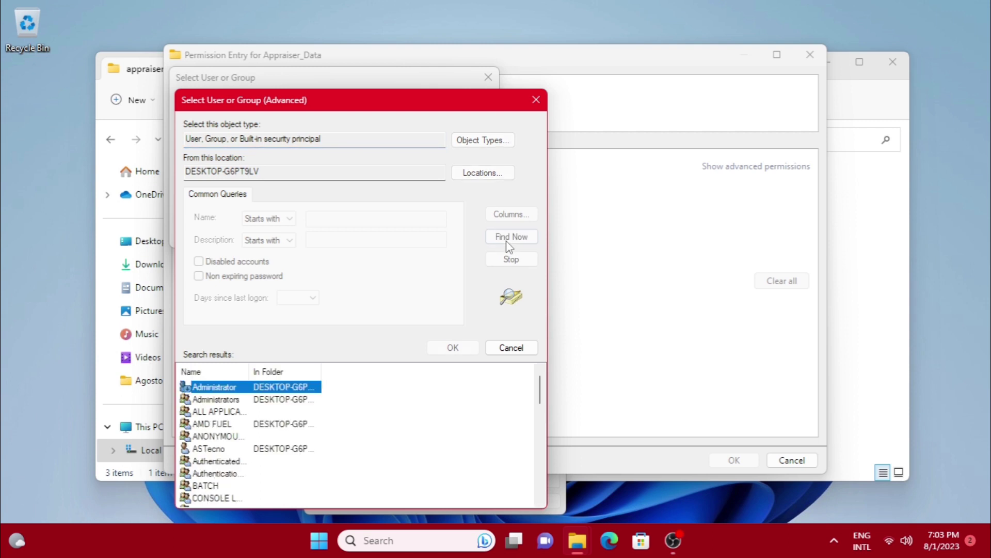
left_click(209, 449)
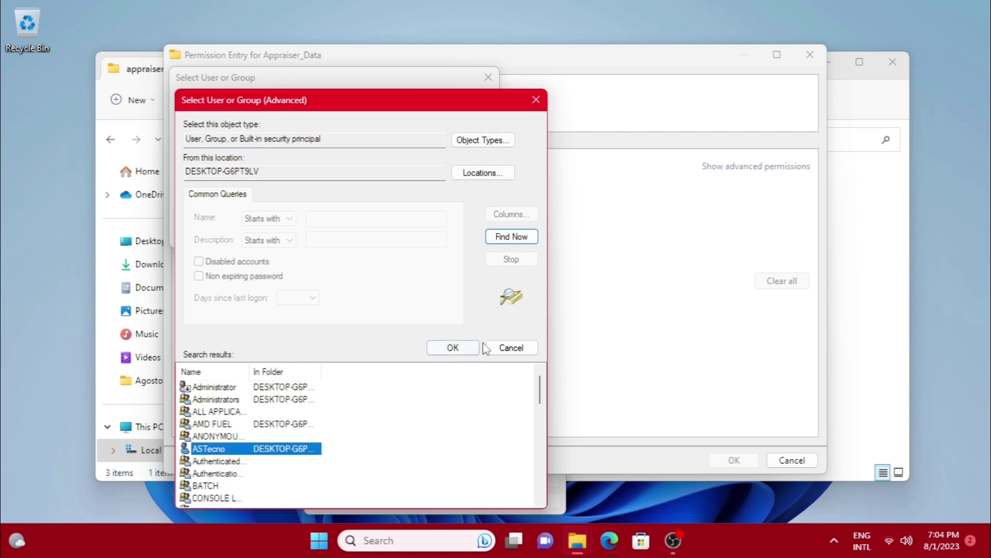
left_click(453, 348)
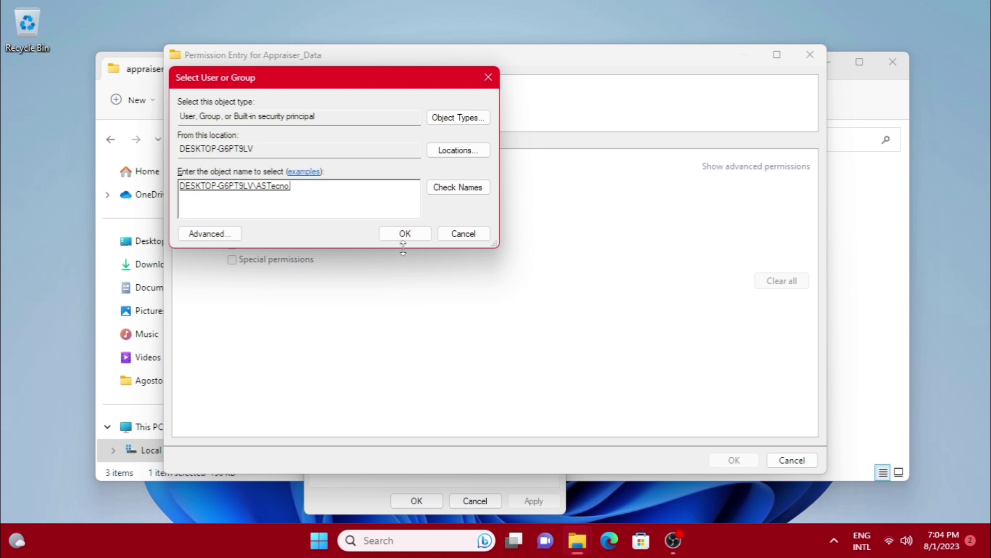
left_click(427, 238)
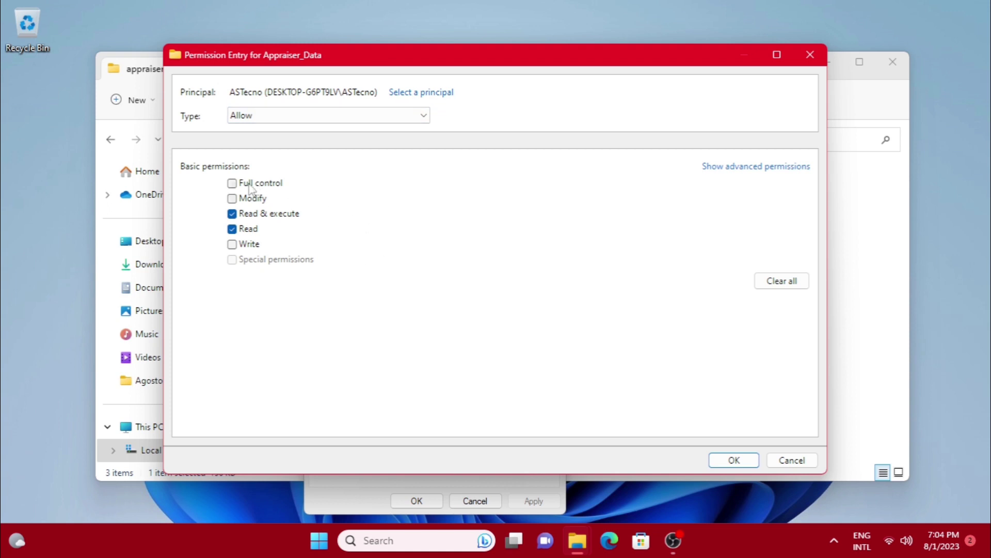
left_click(232, 184)
left_click(736, 167)
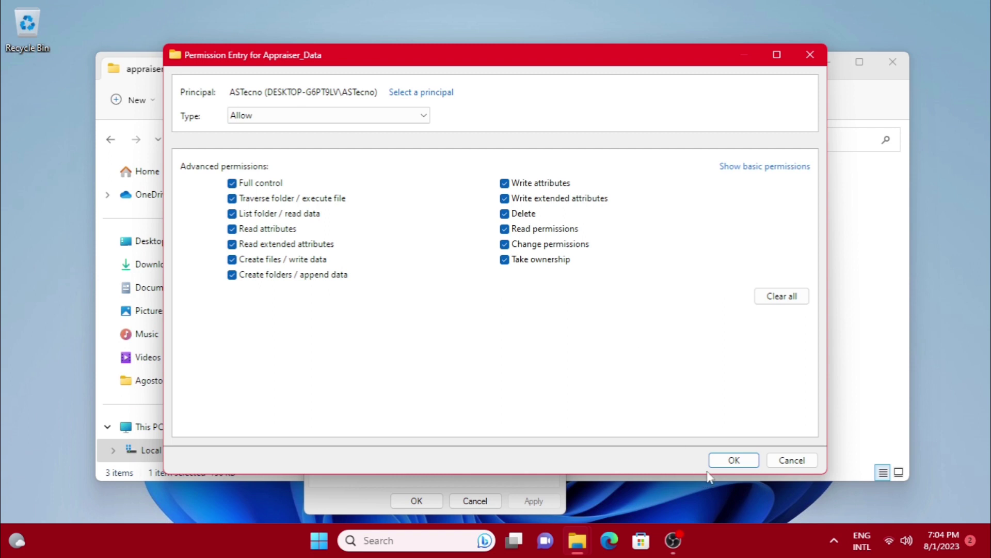
left_click(728, 460)
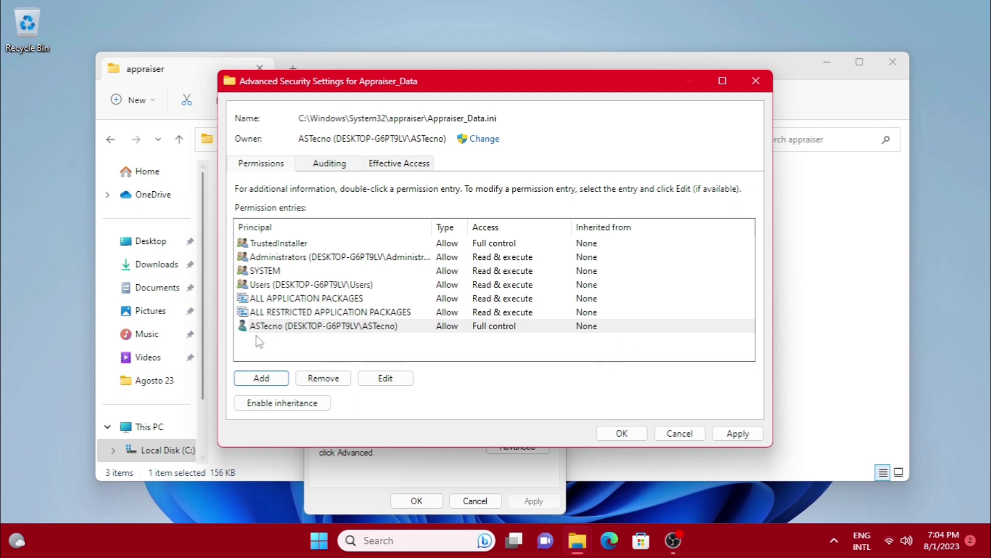
Apply the ASTecno permissions, accept the system folder warning, and reselect Appraiser_Data
left_click(609, 436)
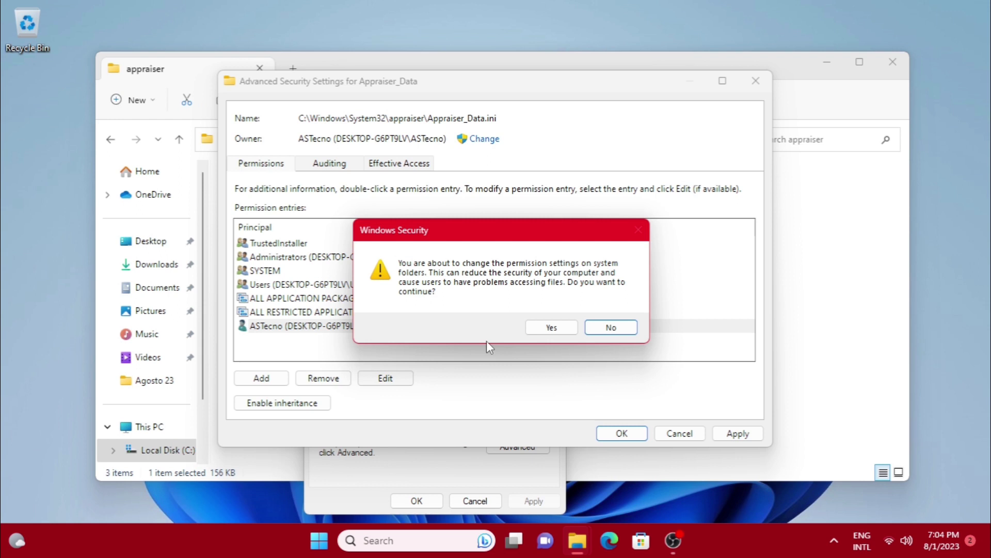
left_click(535, 328)
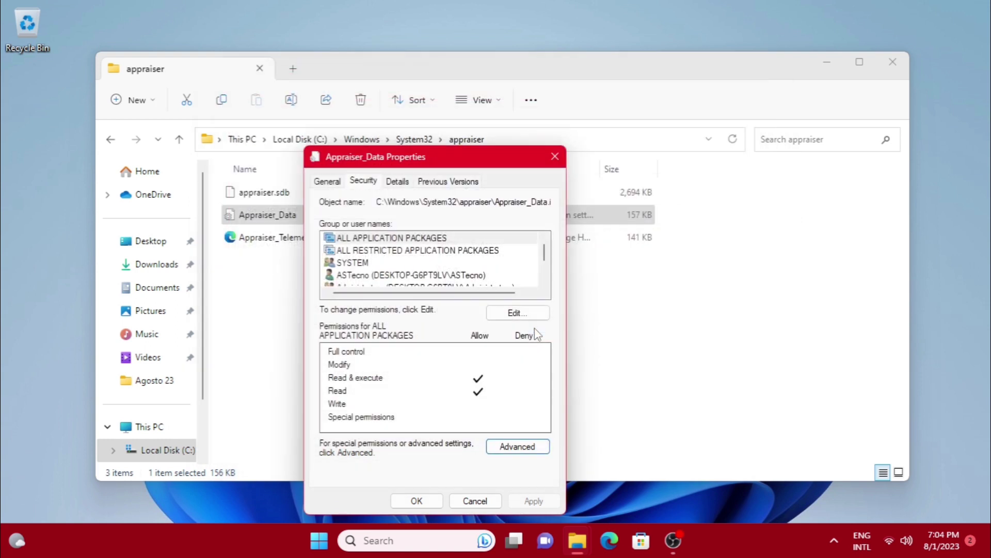
left_click(414, 501)
left_click(325, 293)
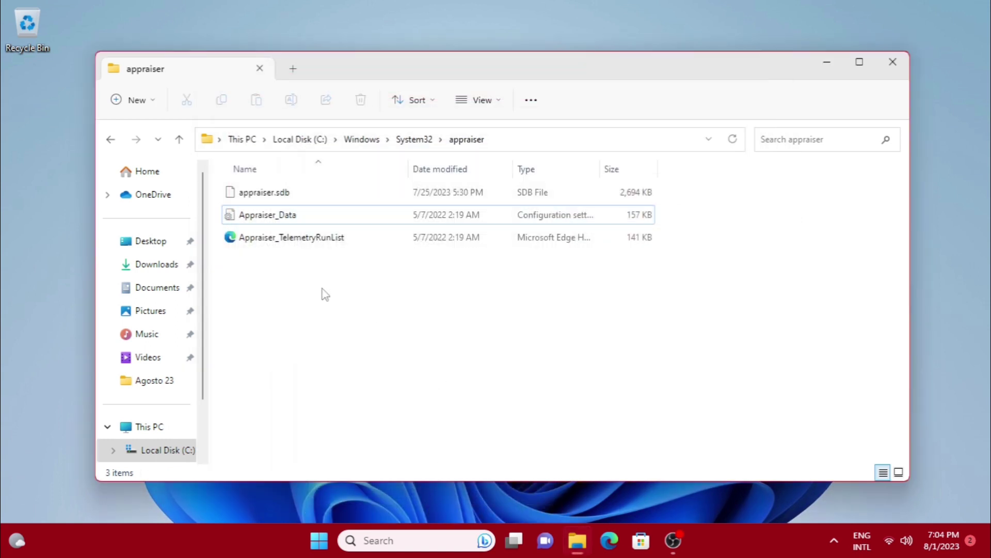
left_click(306, 219)
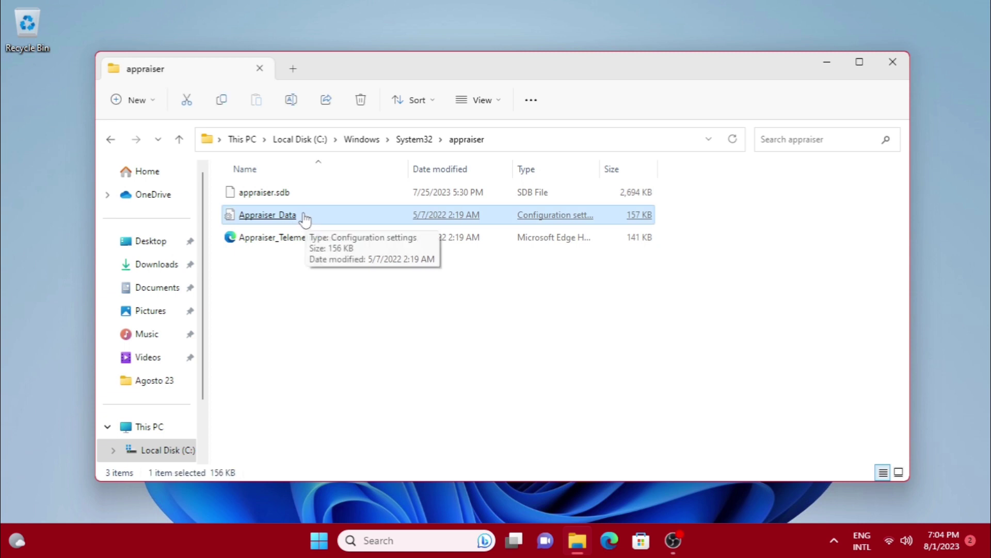
Delete Appraiser_Data and step back up to System32
right_click(306, 219)
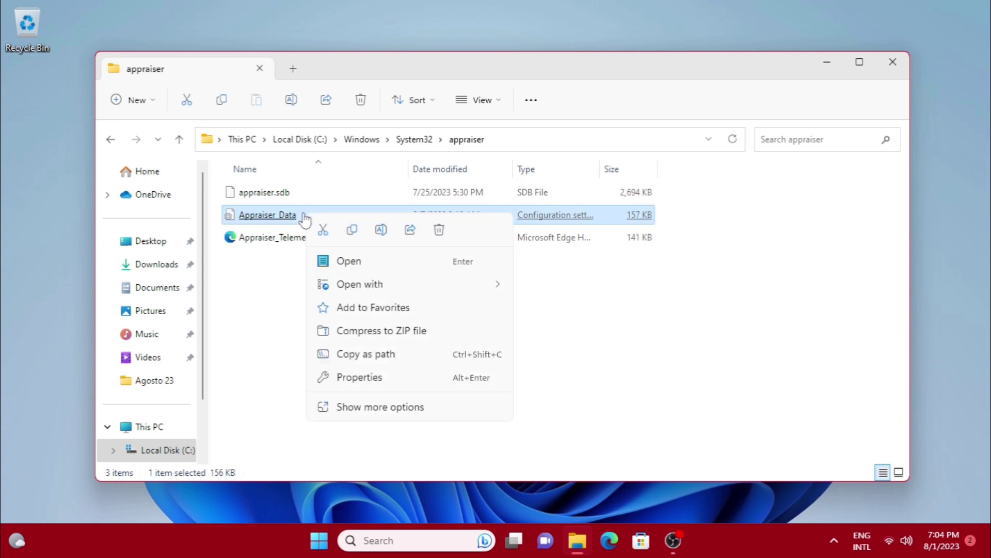
left_click(439, 229)
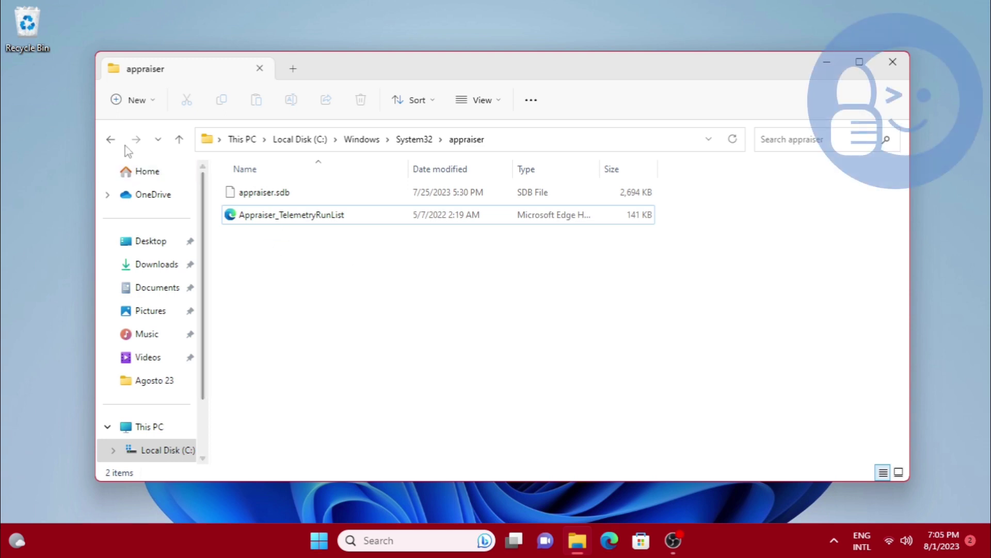
left_click(110, 139)
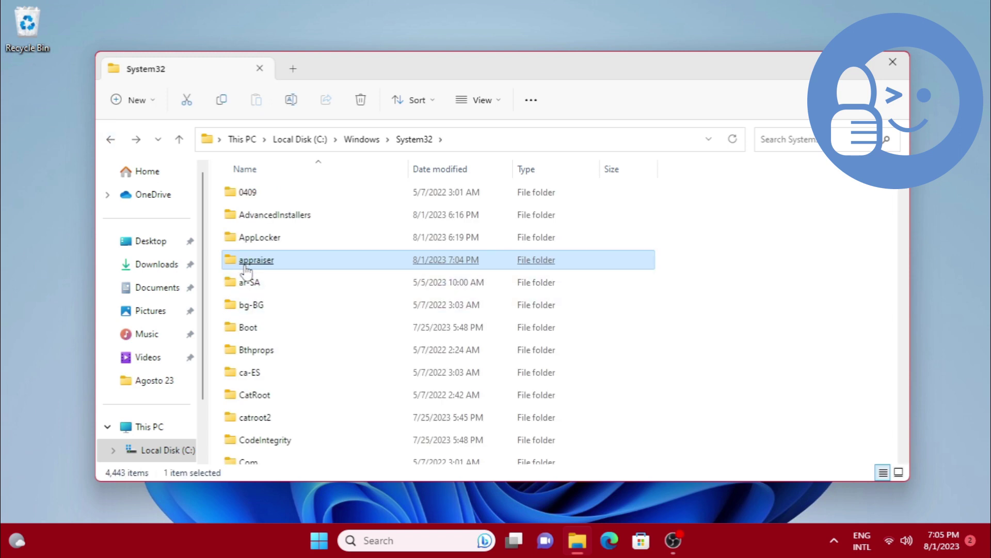
Open the Advanced Security Settings for the appraiser folder
right_click(284, 266)
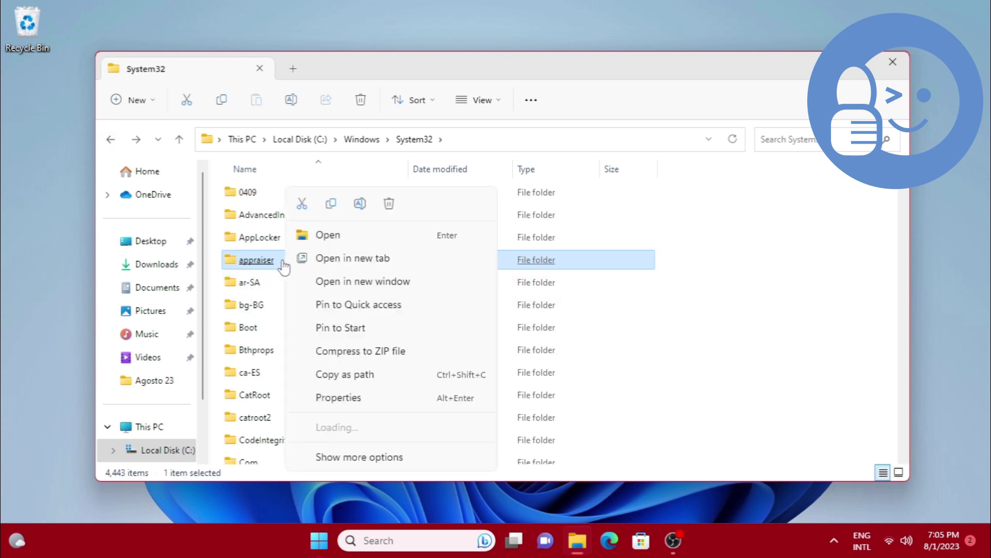
left_click(338, 398)
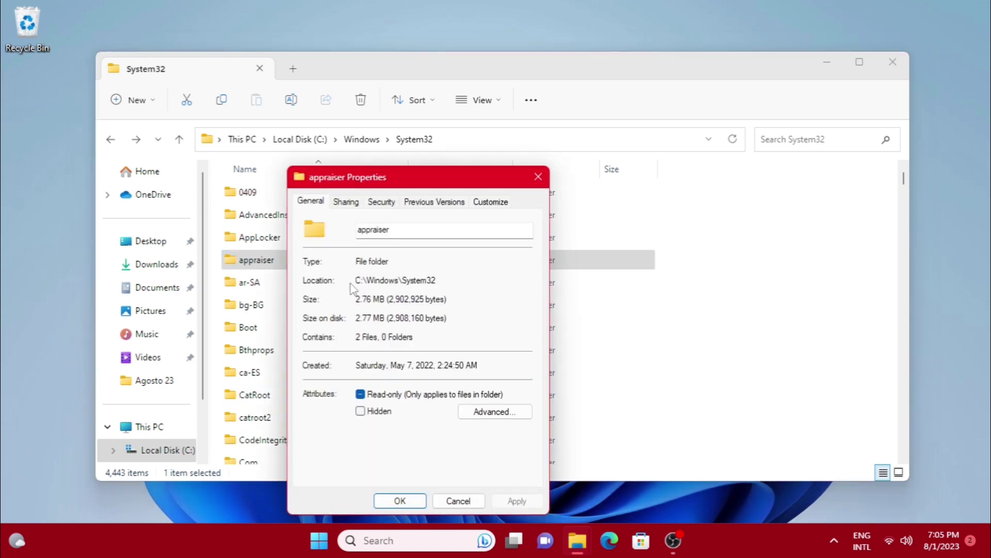
left_click(370, 201)
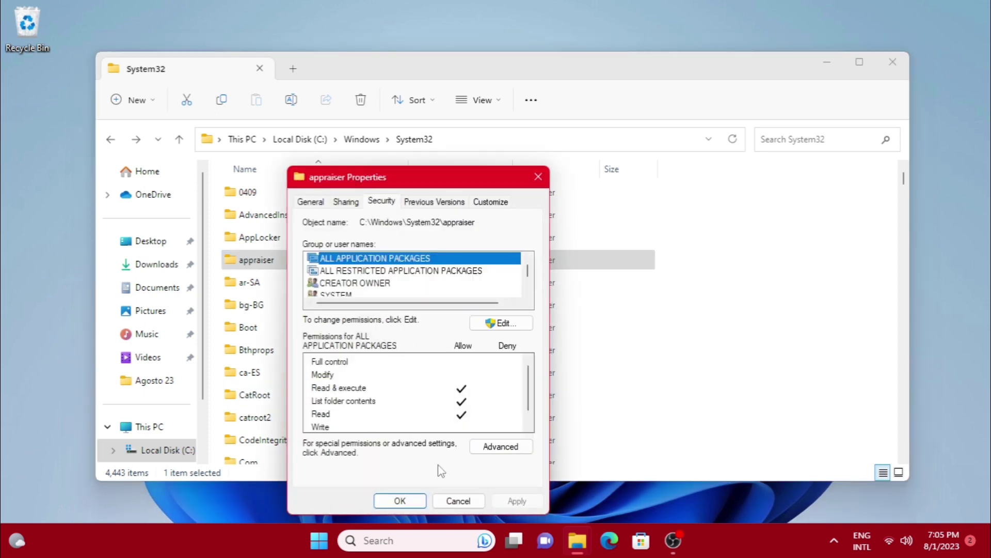
left_click(478, 448)
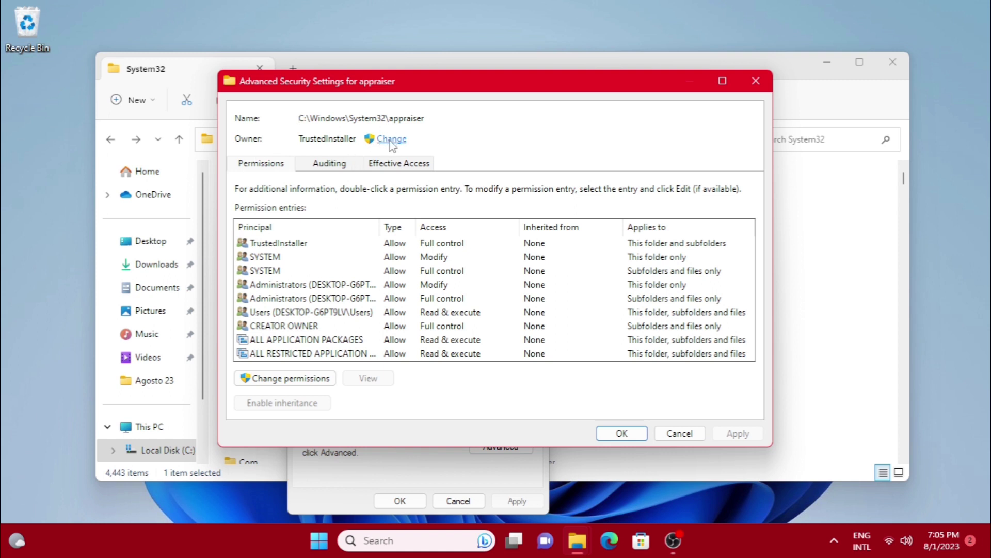
Set ASTecno as the appraiser folder's owner and apply the change
left_click(391, 139)
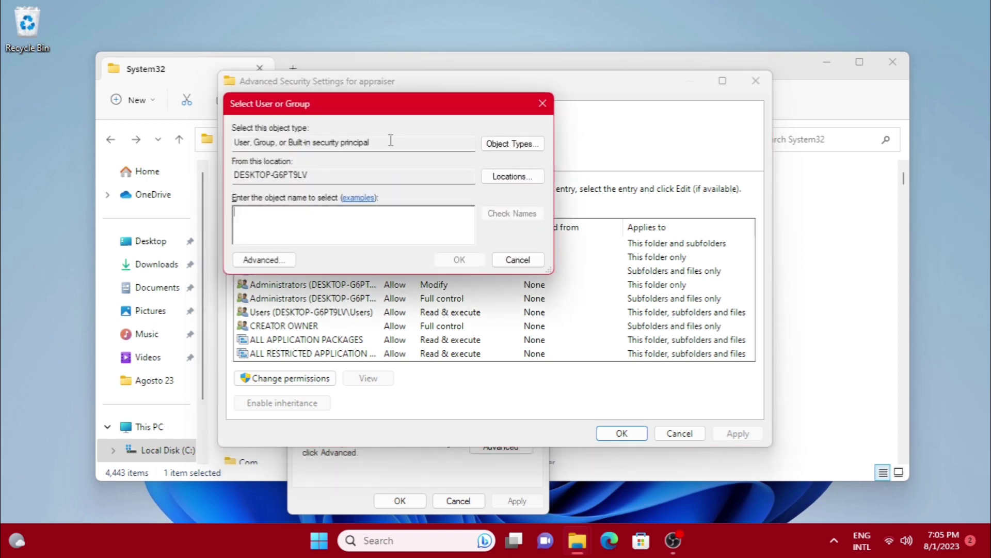
left_click(267, 260)
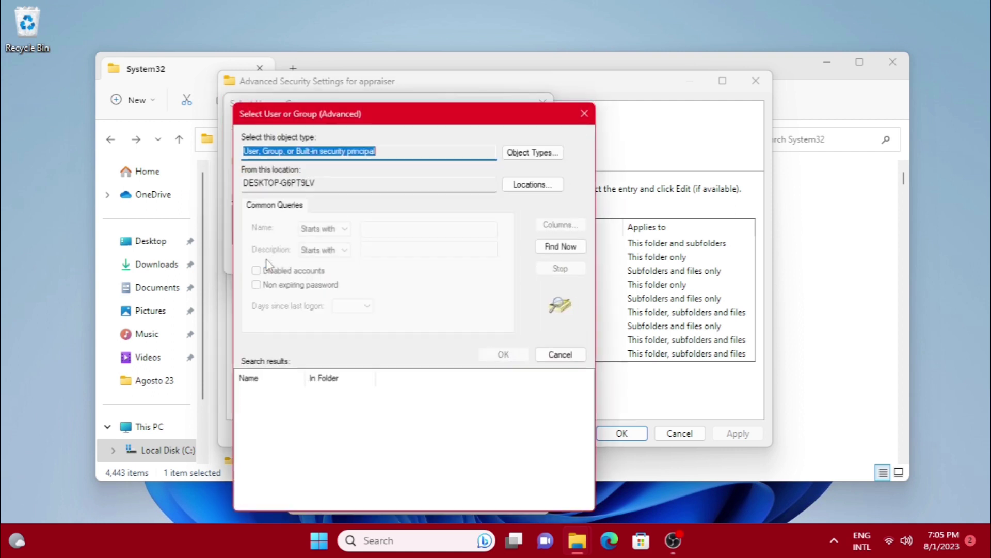
left_click(564, 247)
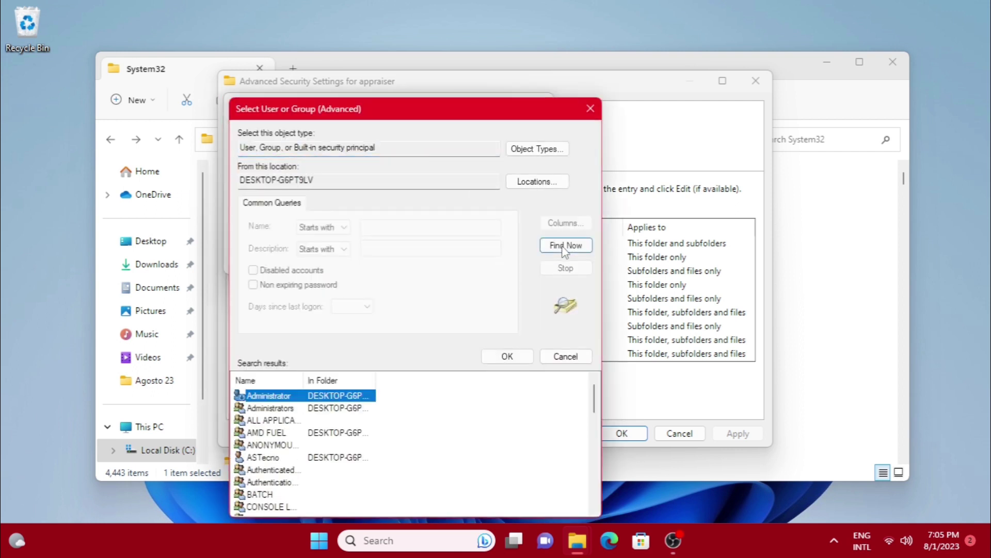
left_click(266, 458)
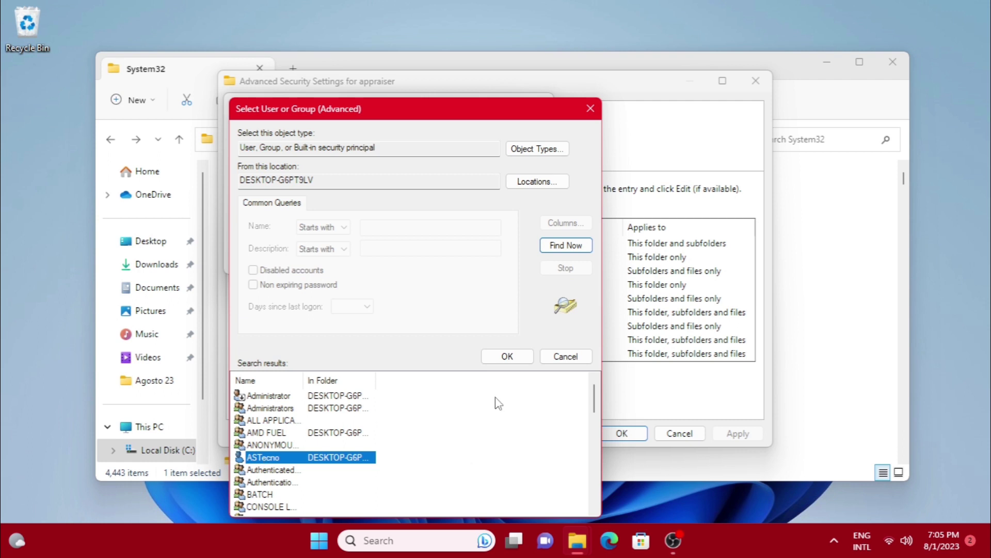
left_click(504, 358)
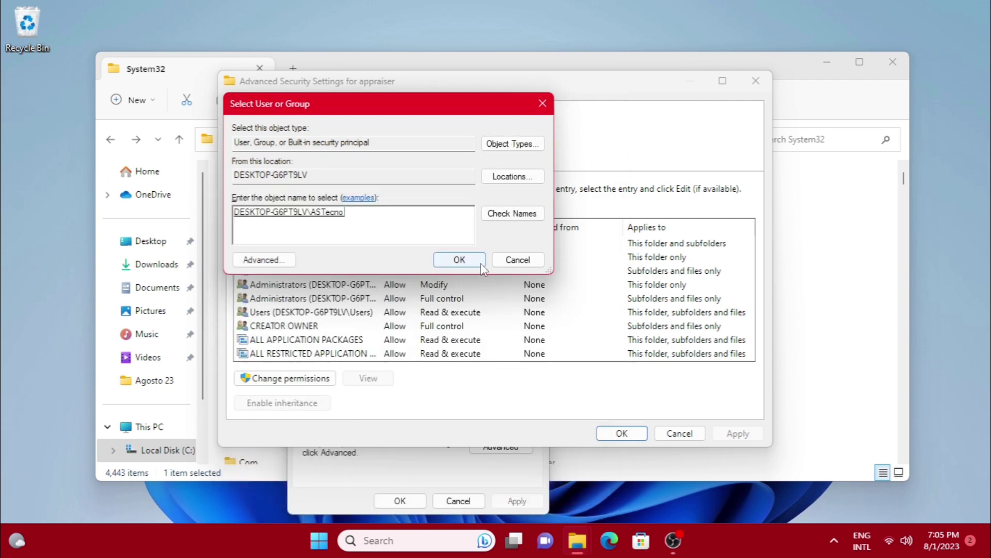
left_click(481, 262)
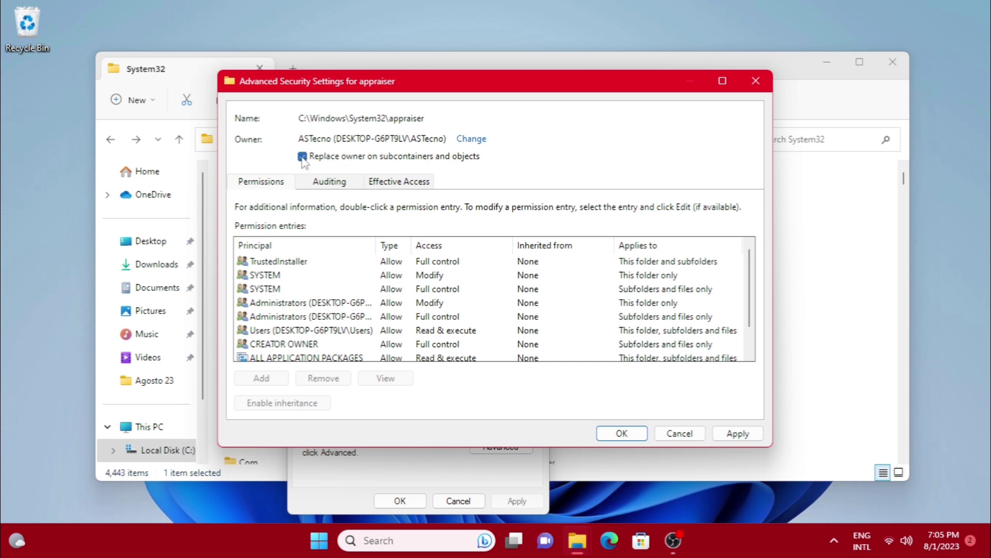
left_click(622, 434)
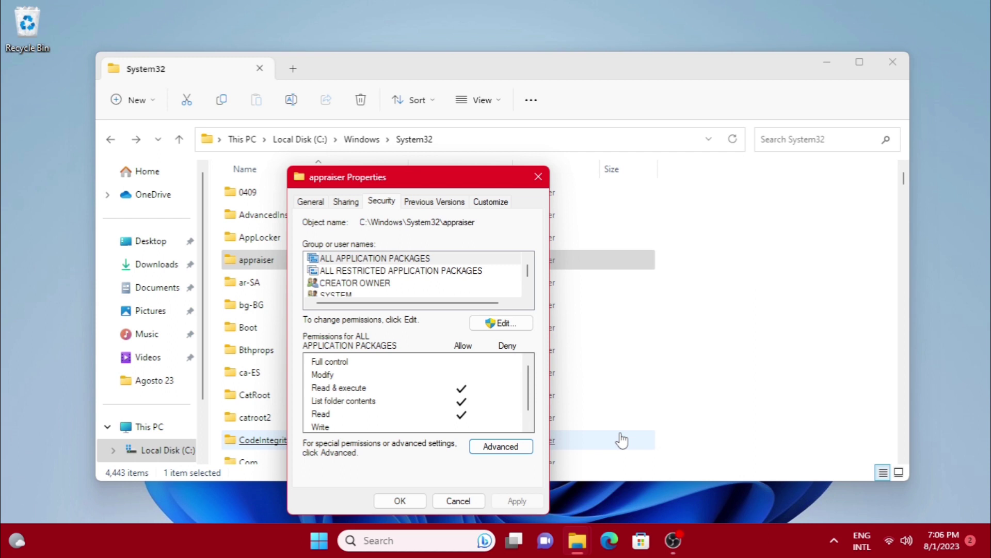
left_click(410, 502)
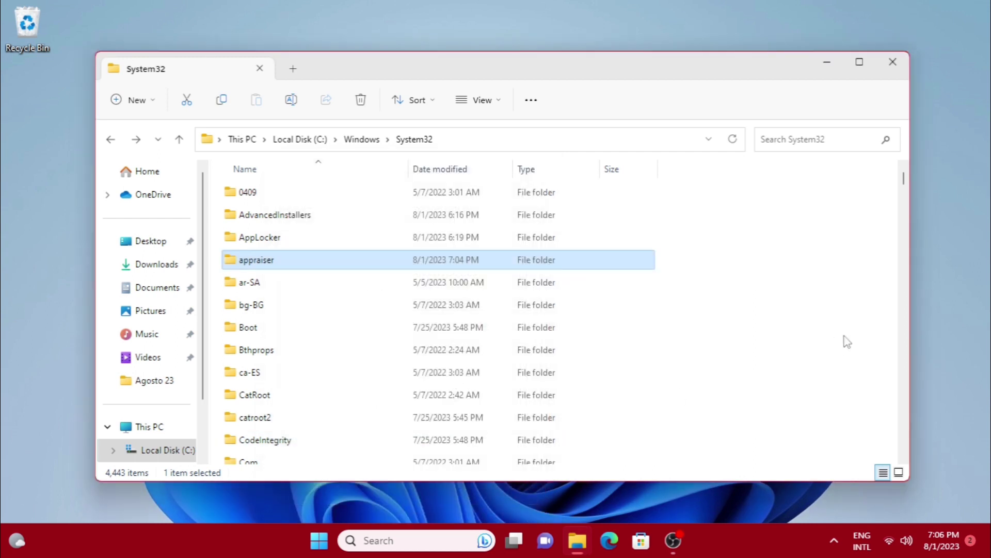
Open the appraiser folder's Advanced Security Settings and add a new permission entry
right_click(287, 266)
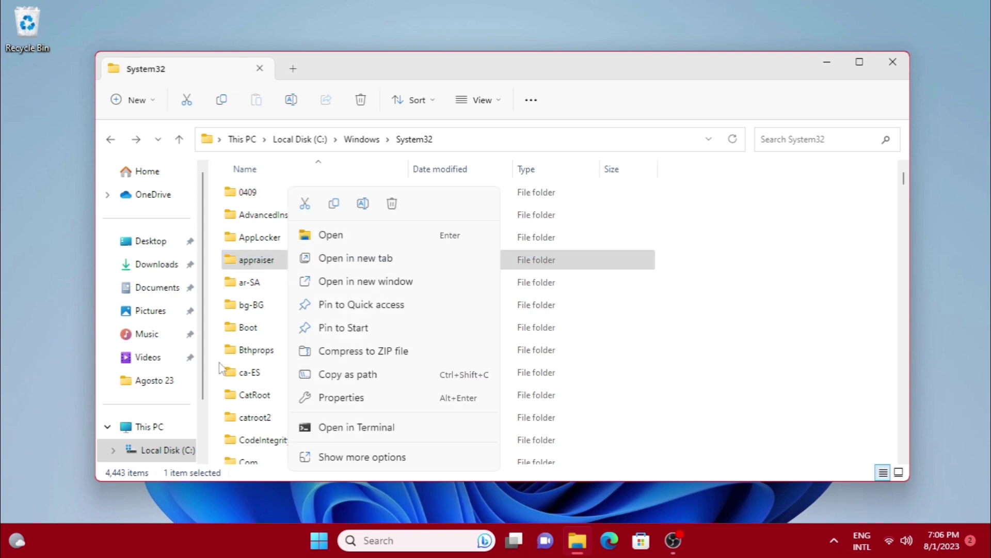
left_click(342, 399)
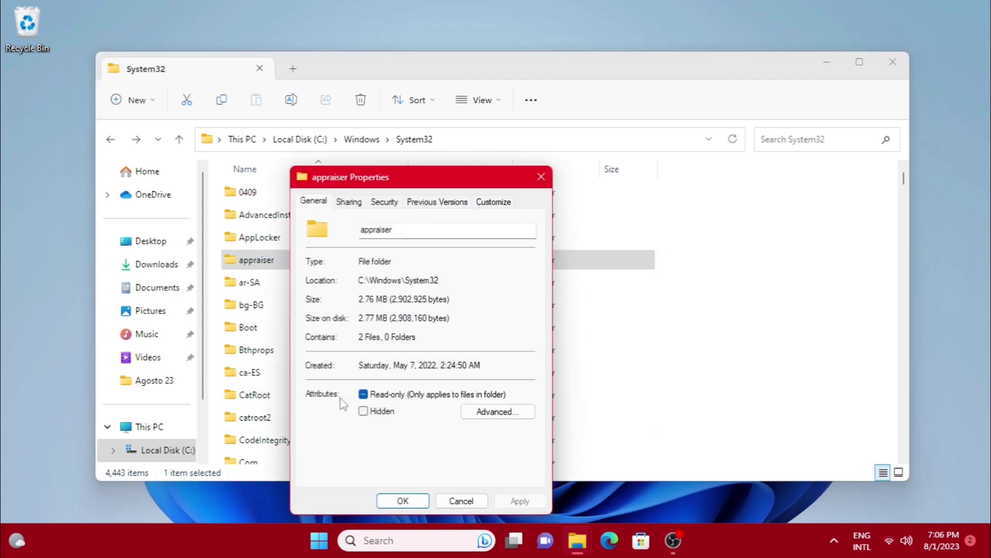
left_click(383, 204)
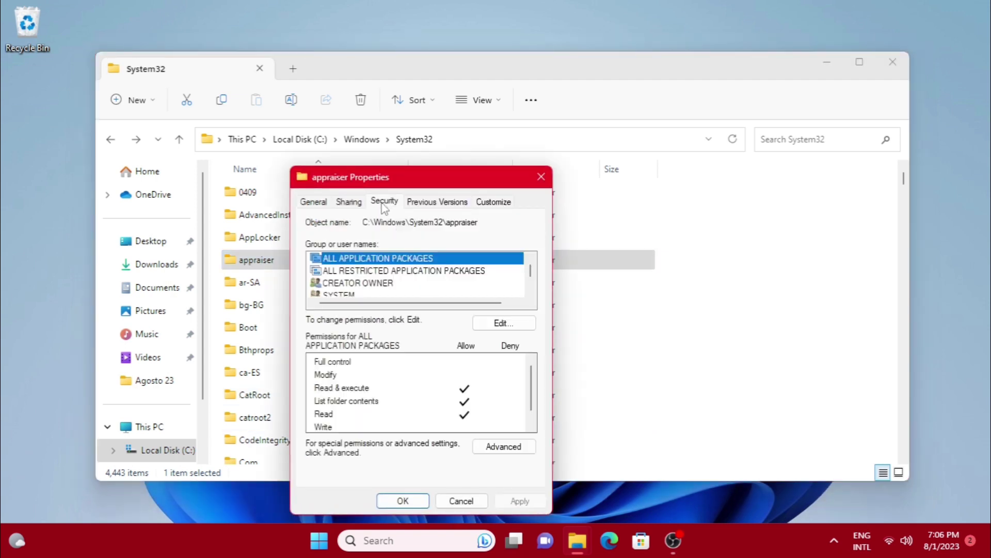
left_click(483, 446)
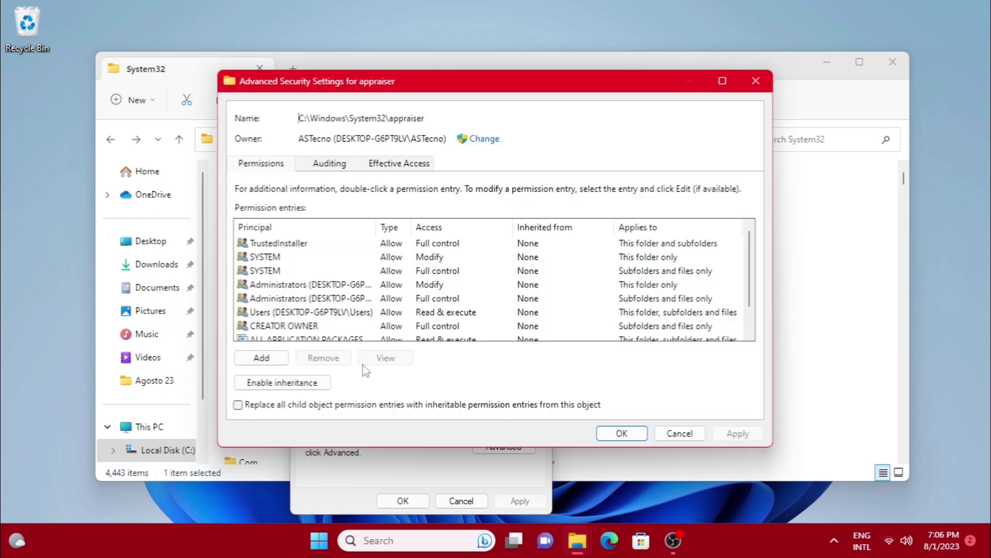
scroll(293, 288, "down", 1)
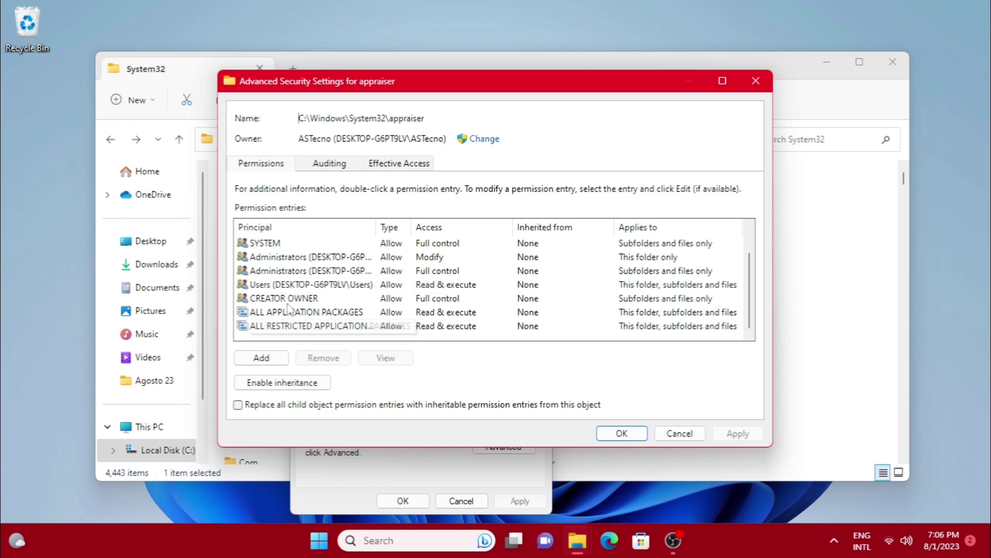
left_click(274, 357)
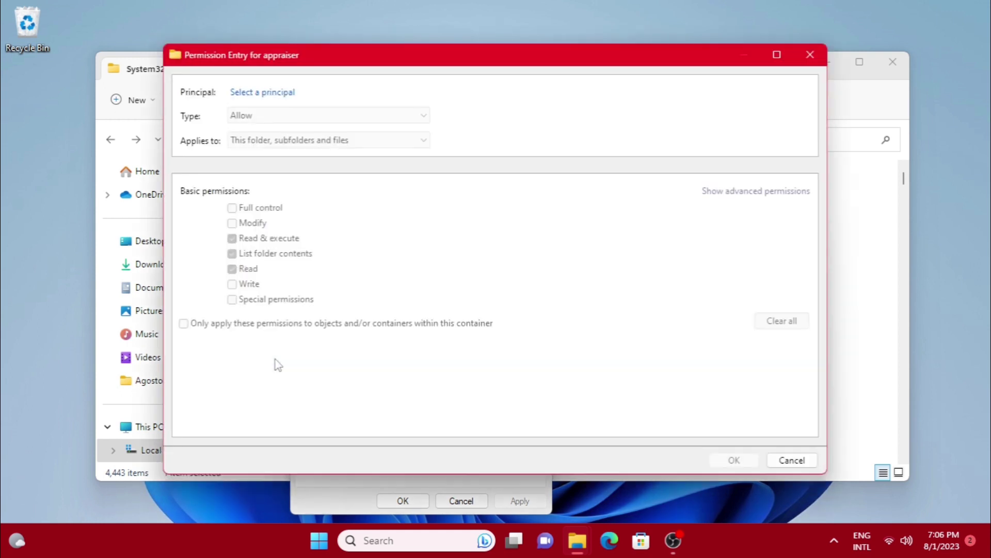
Make ASTecno the entry's principal with Full control and save it
left_click(246, 94)
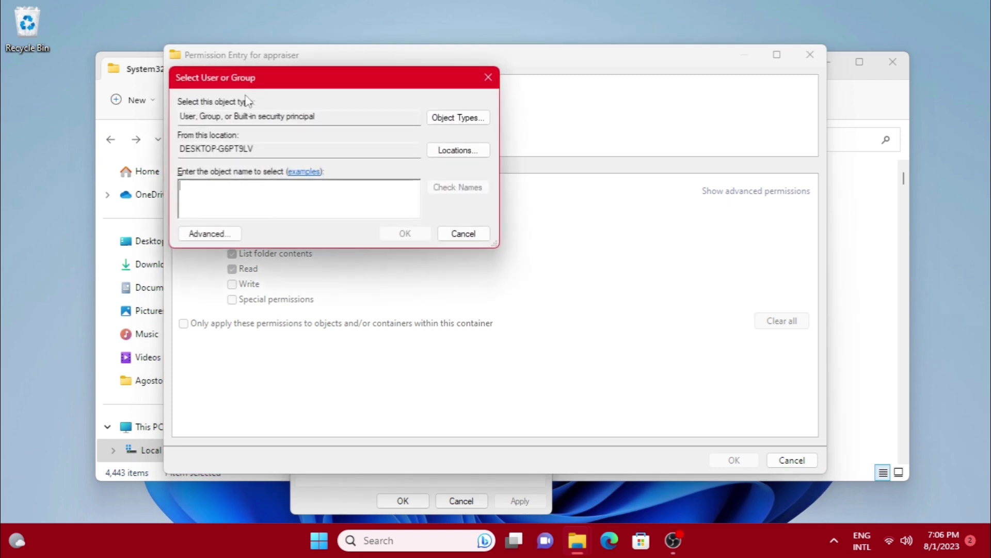
left_click(234, 236)
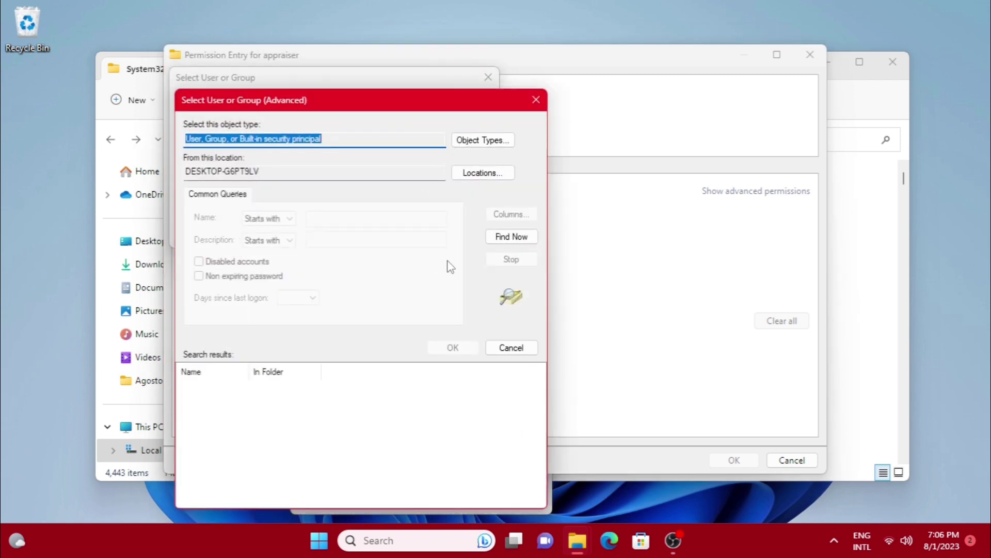
left_click(512, 237)
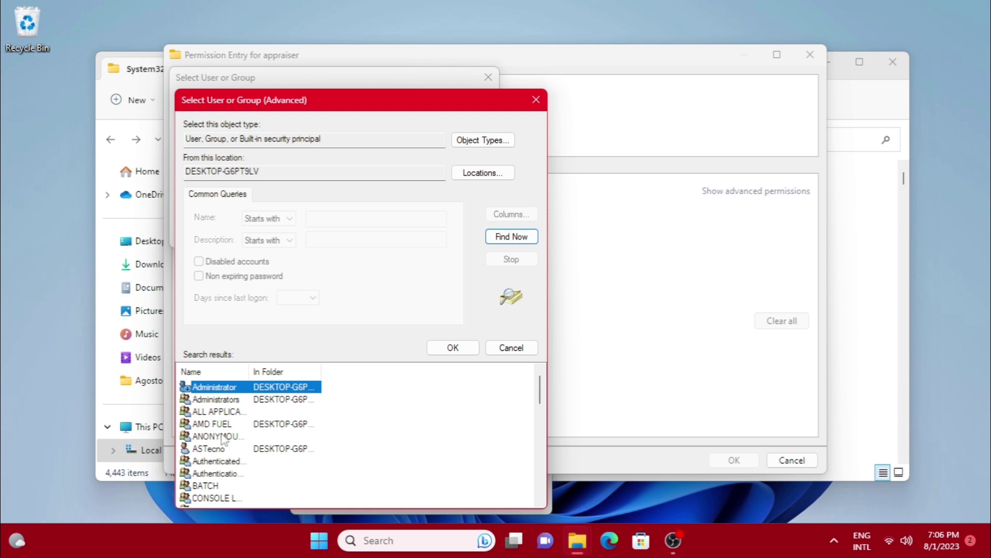
left_click(210, 448)
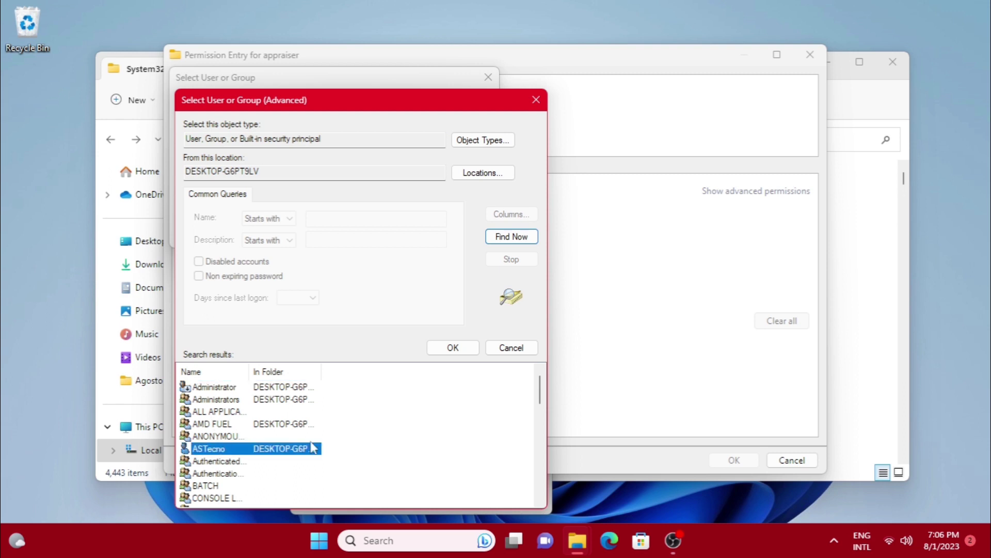
left_click(453, 348)
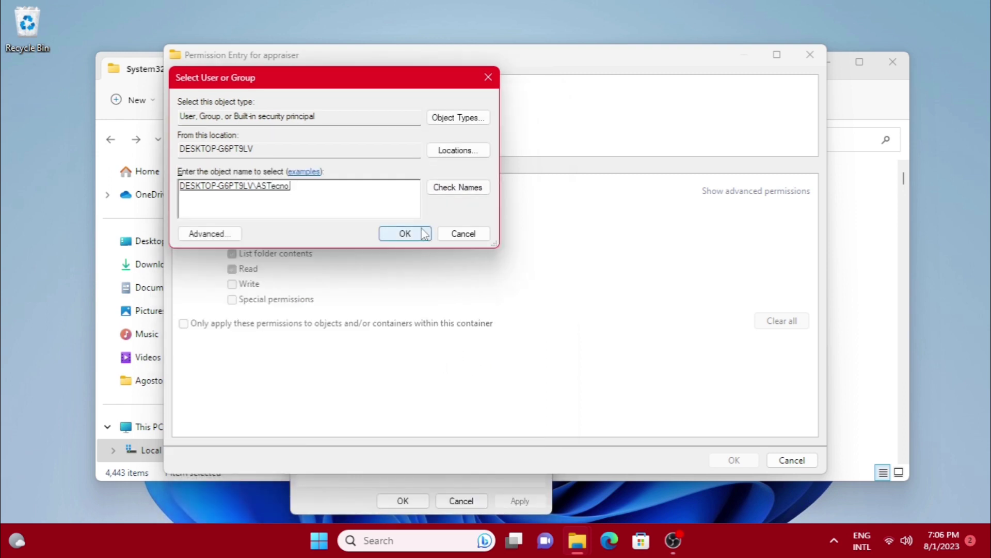
left_click(405, 233)
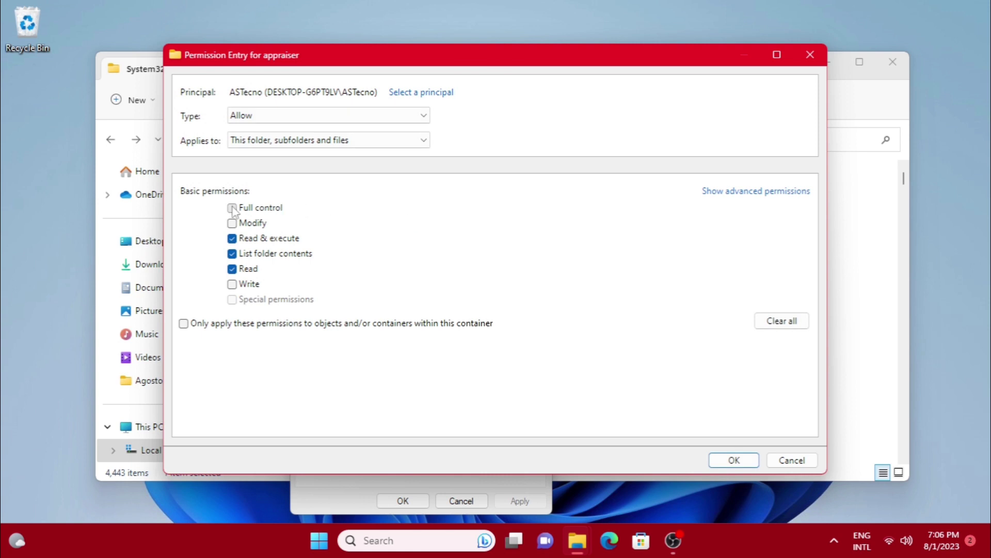
left_click(234, 208)
left_click(734, 460)
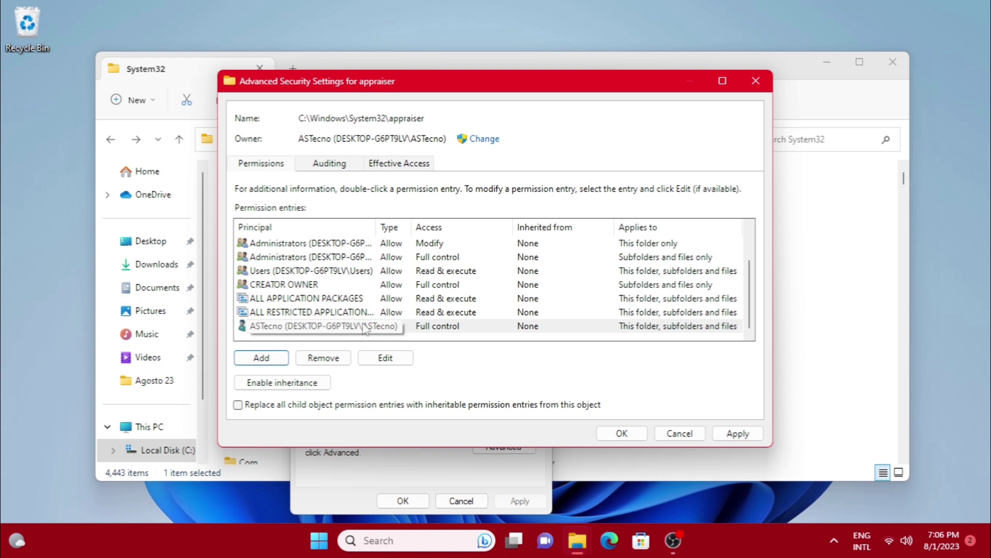
Apply the new permissions, accepting the system folder warning, and close Properties
left_click(614, 436)
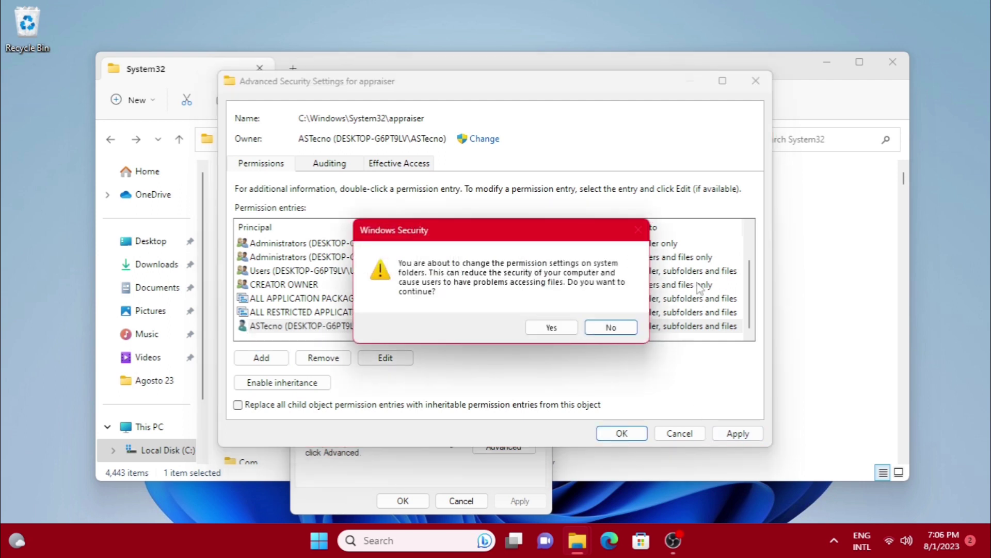
left_click(572, 327)
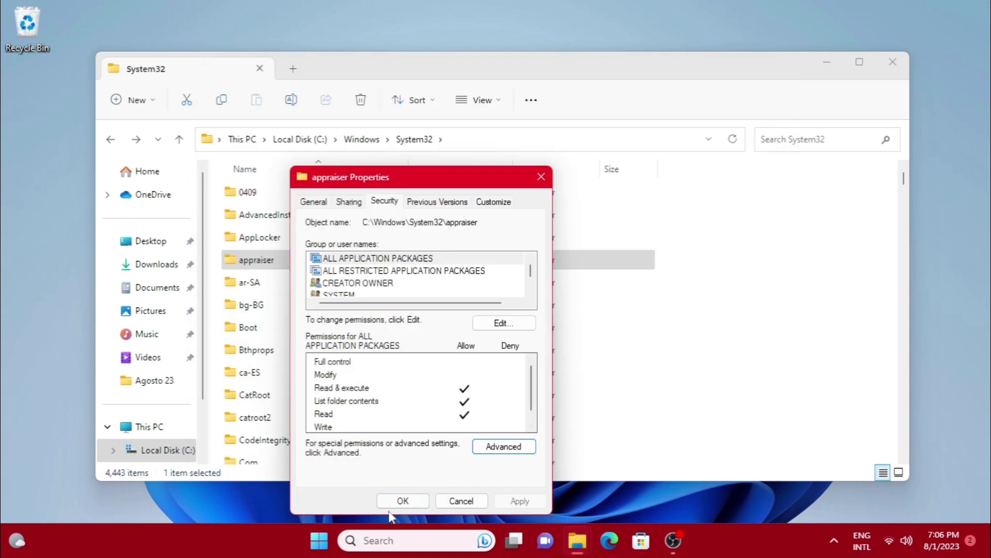
left_click(403, 500)
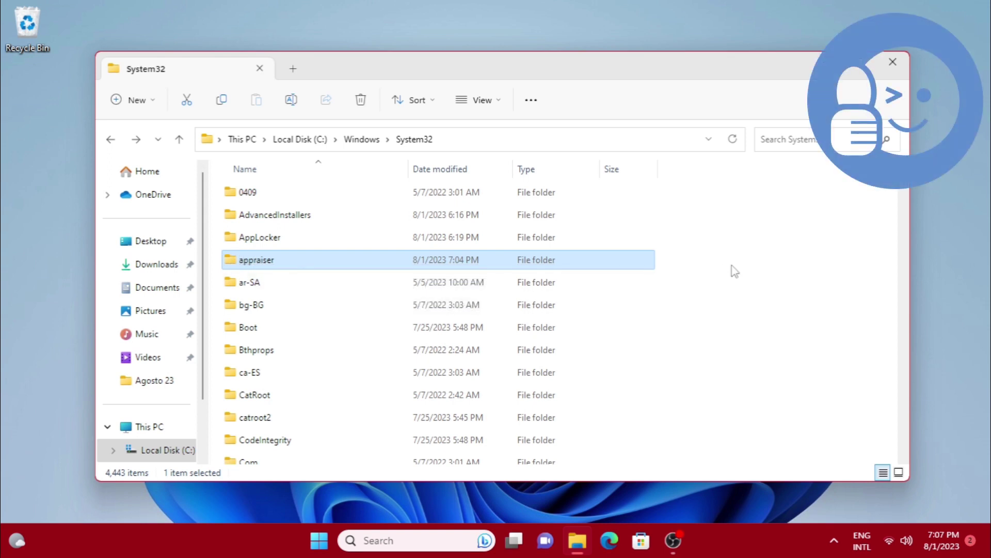
Restore Appraiser_Data from the Recycle Bin and verify it is back in appraiser
left_click(26, 27)
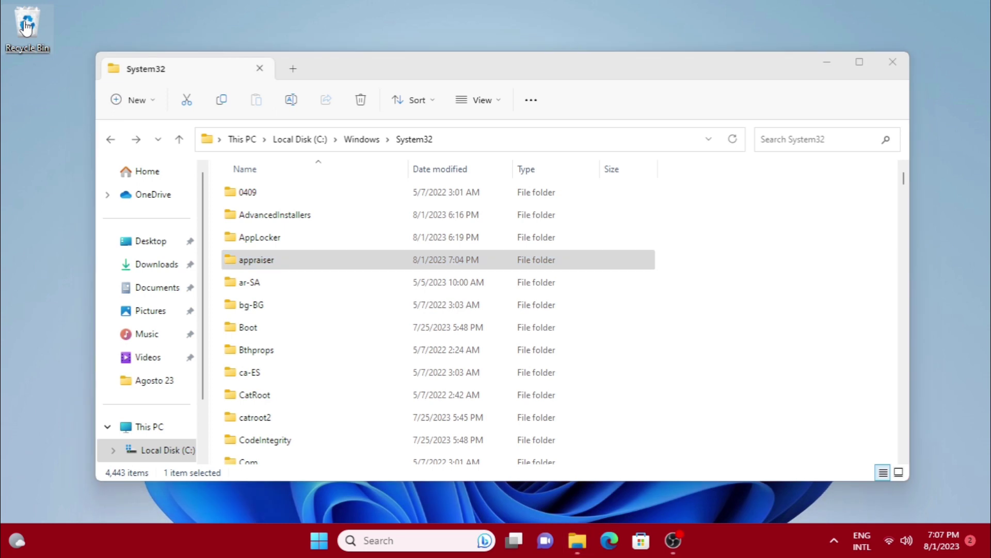
double_click(25, 27)
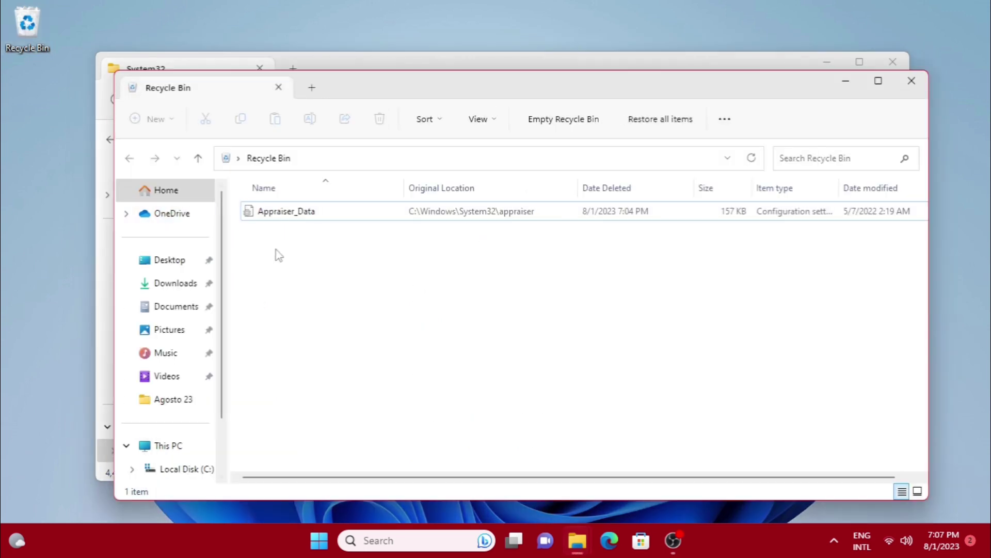
right_click(288, 218)
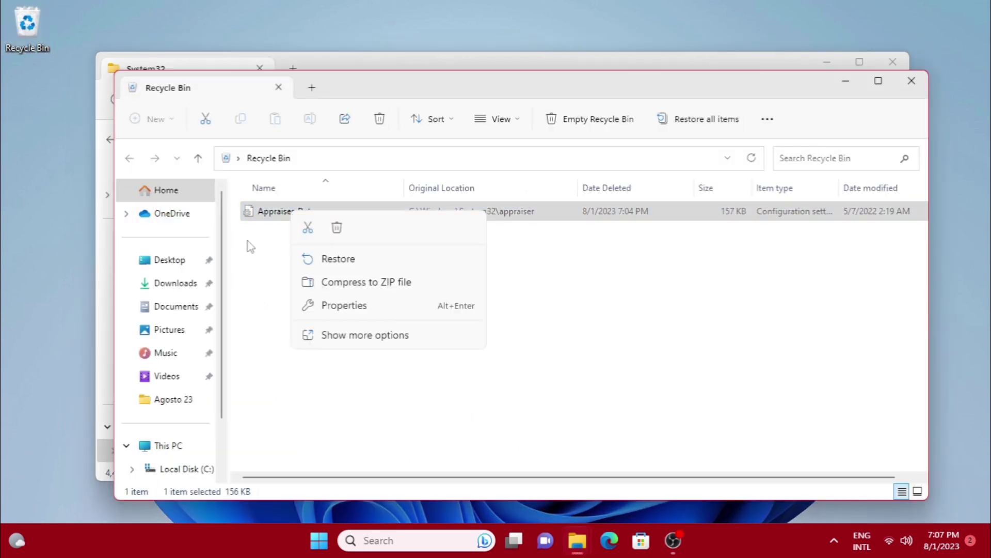
left_click(334, 259)
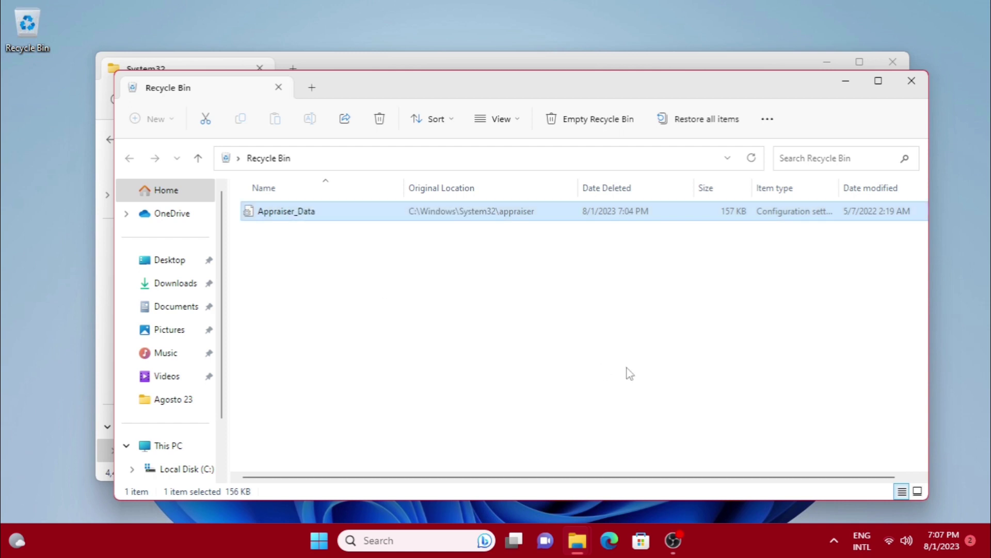
left_click(912, 81)
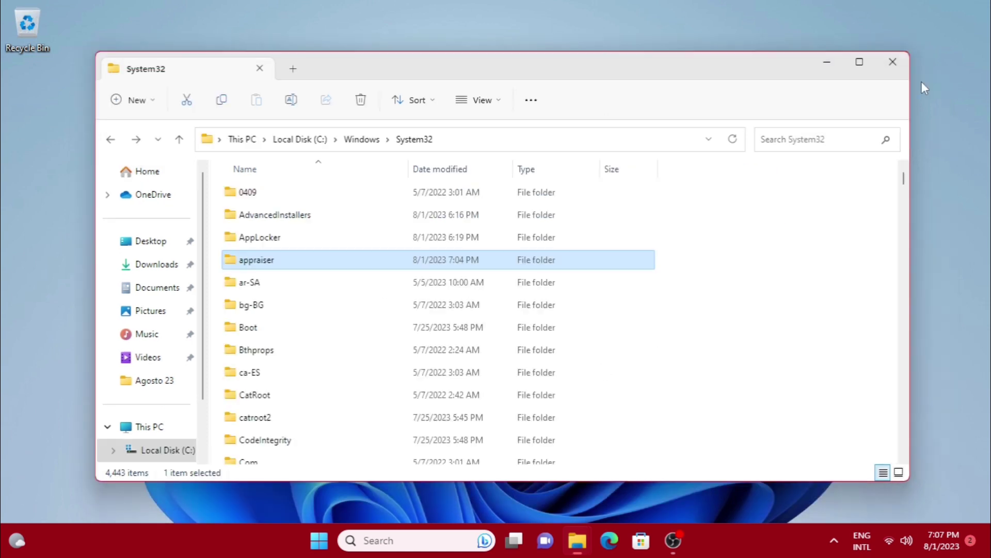
double_click(261, 261)
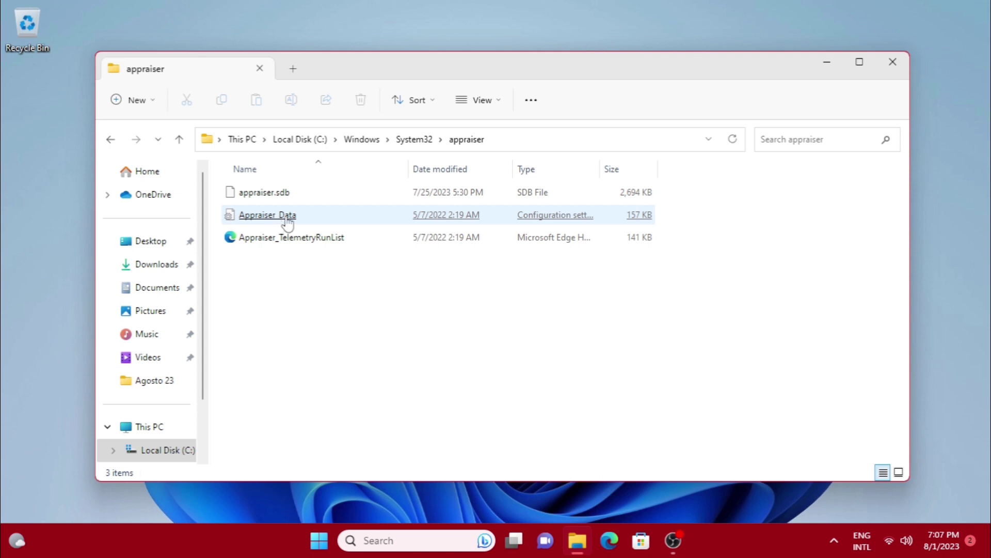
left_click(110, 140)
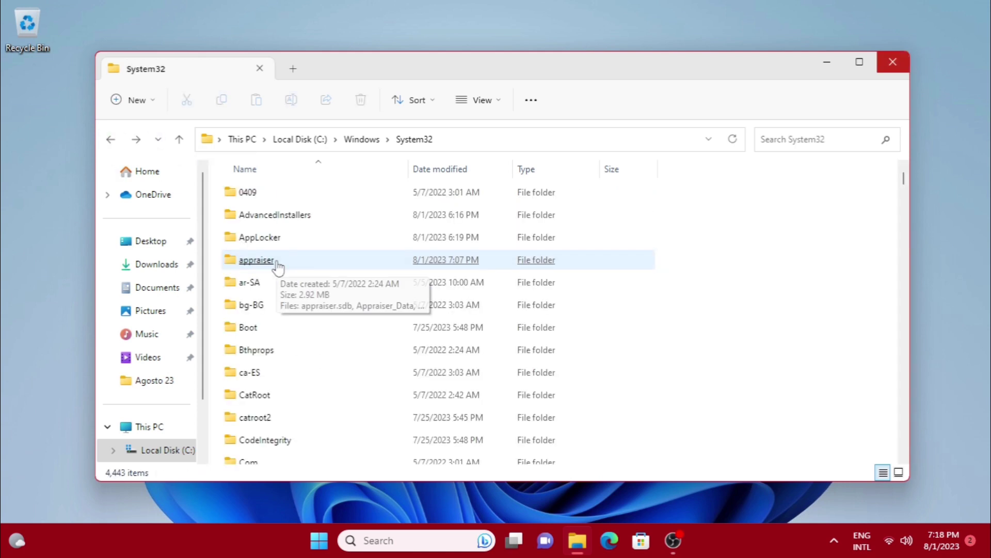
Delete the ASTecno Full control entry from the appraiser folder's advanced permissions
right_click(278, 266)
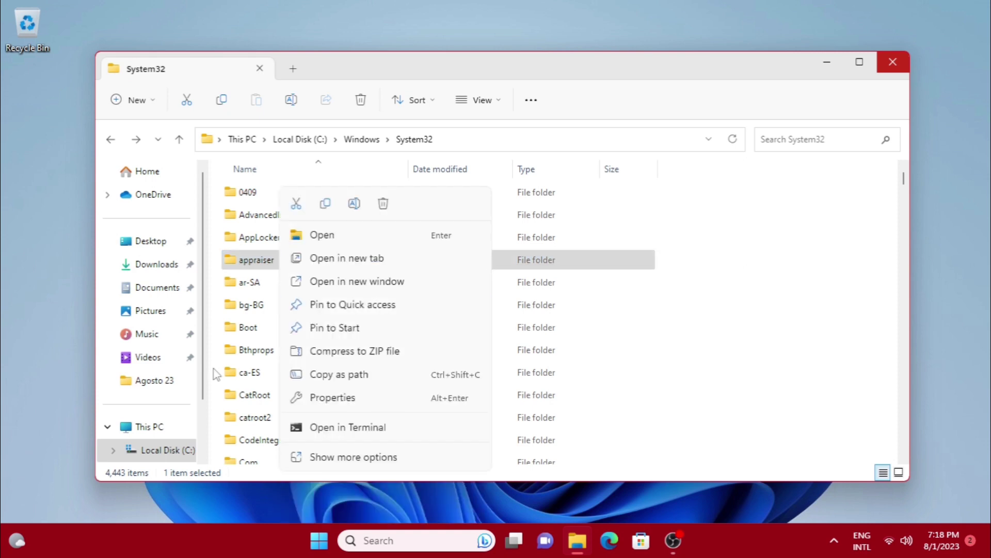
left_click(336, 398)
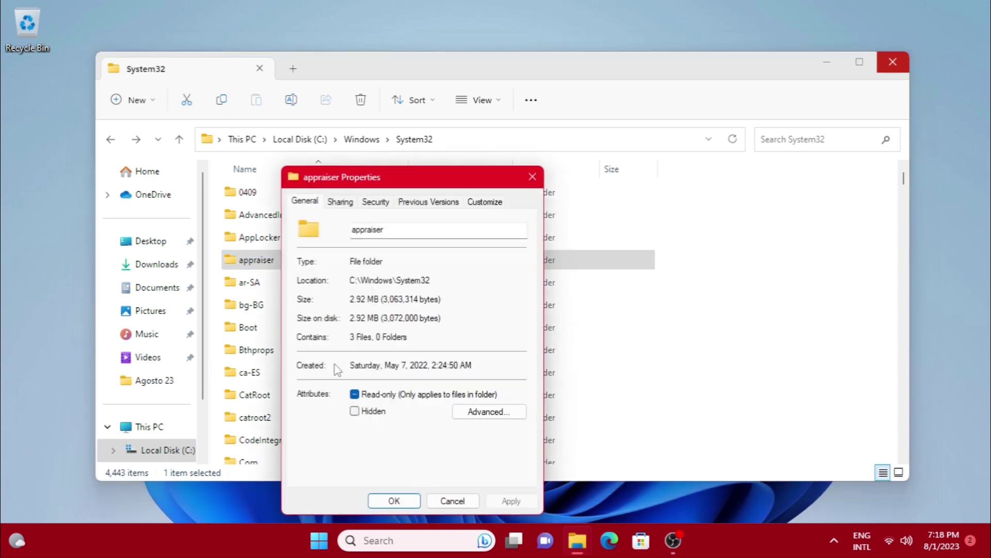
left_click(390, 211)
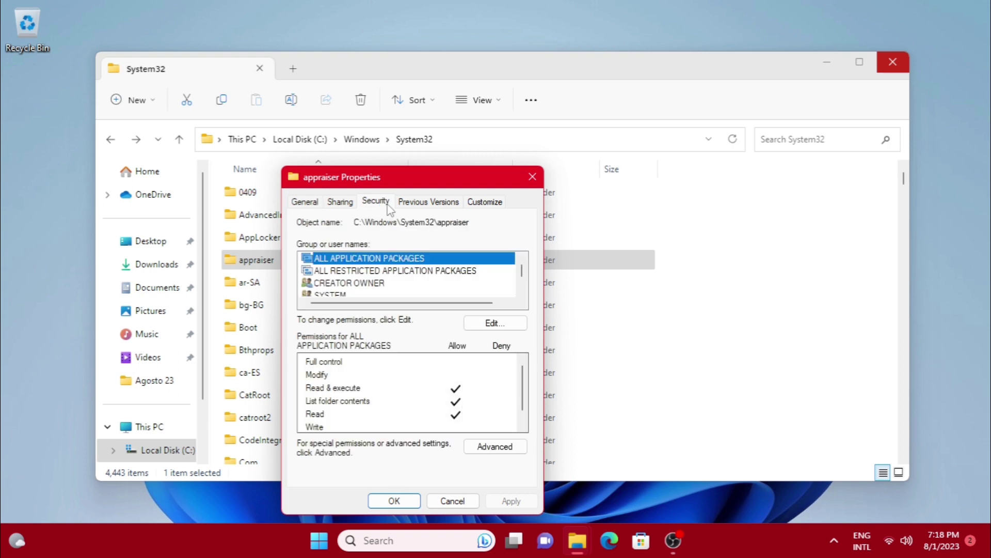
left_click(473, 451)
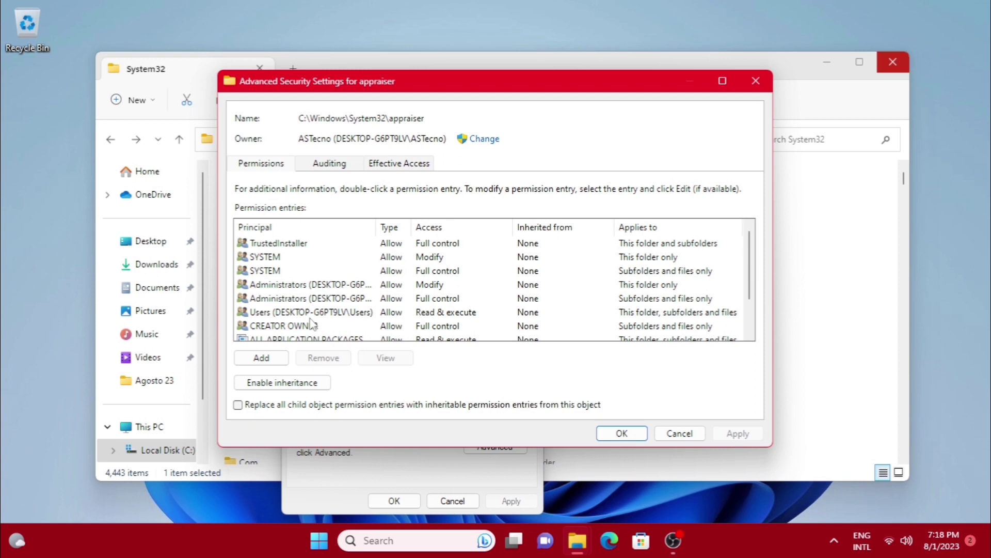
scroll(310, 321, "down", 1)
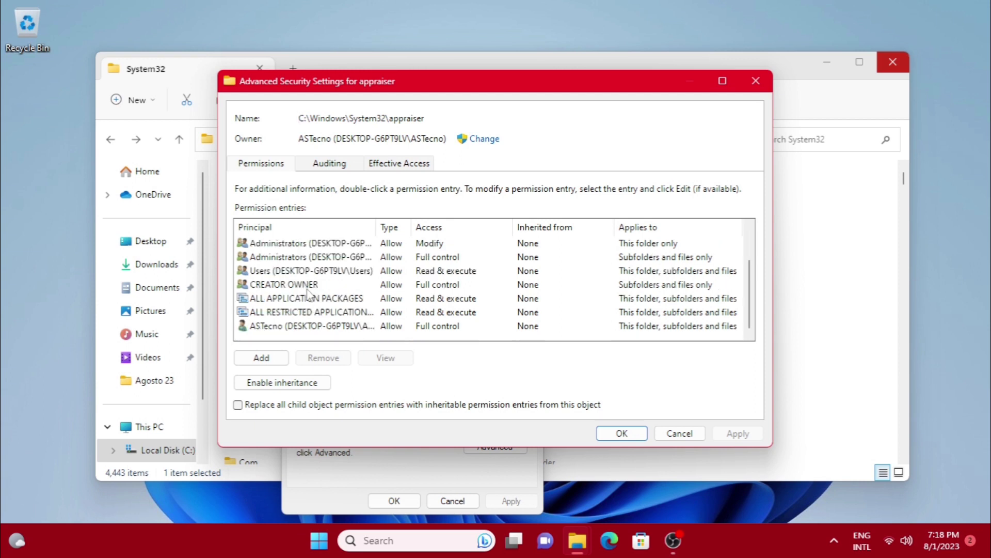
left_click(280, 327)
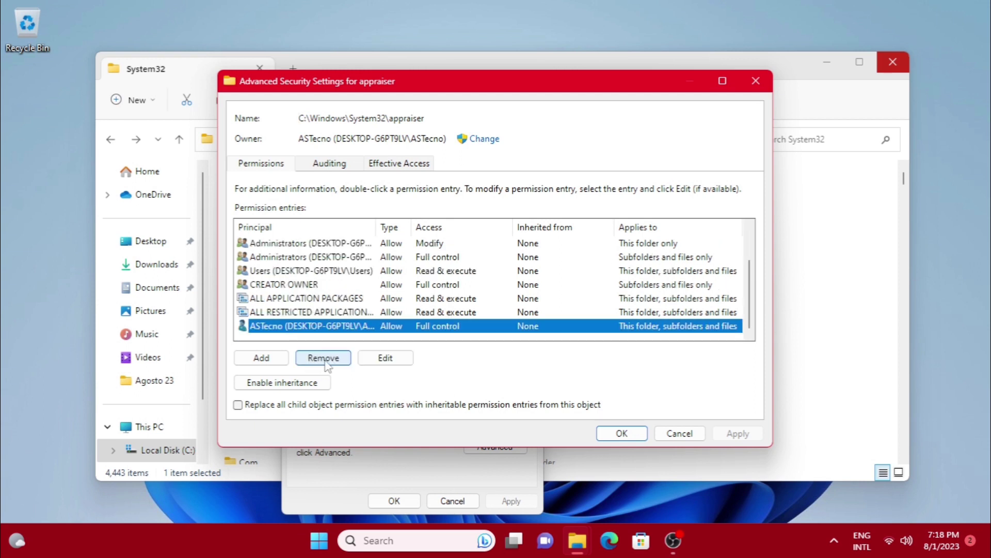
left_click(324, 358)
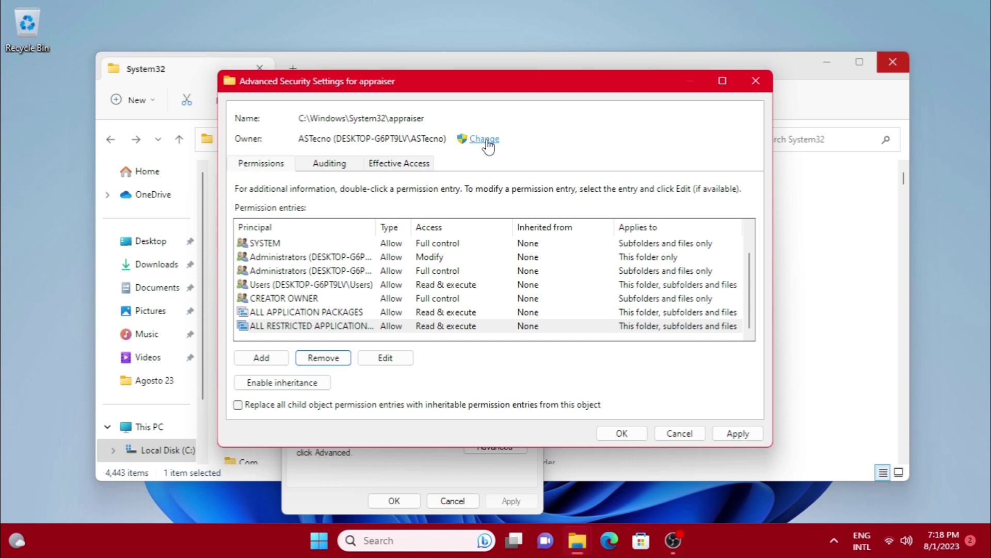
Save the pending permission changes and accept the system folder warning
left_click(485, 139)
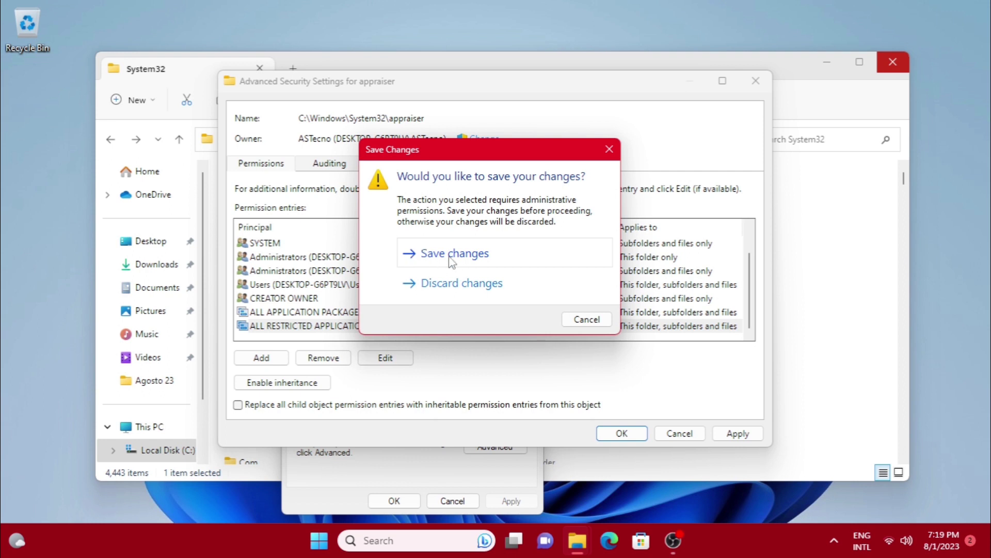
left_click(448, 256)
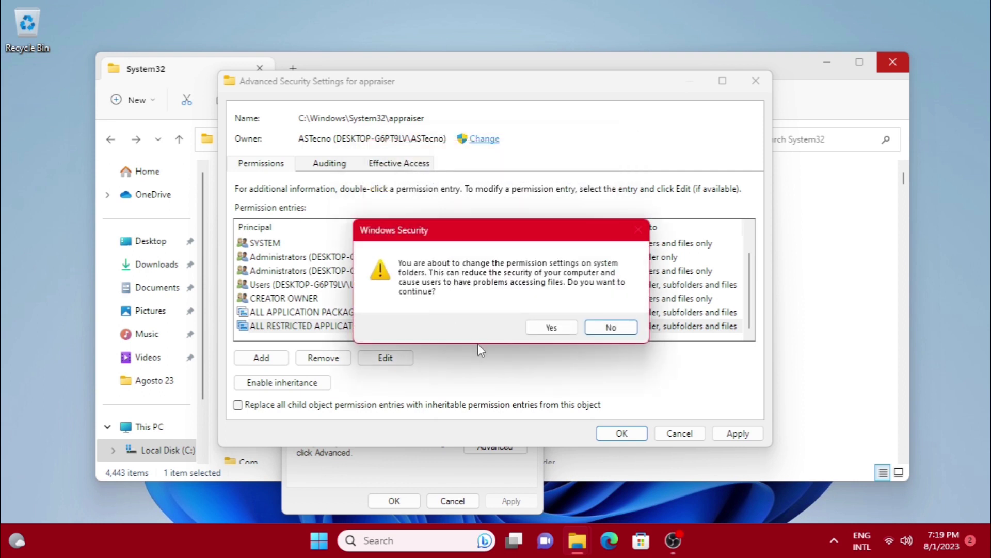
left_click(540, 330)
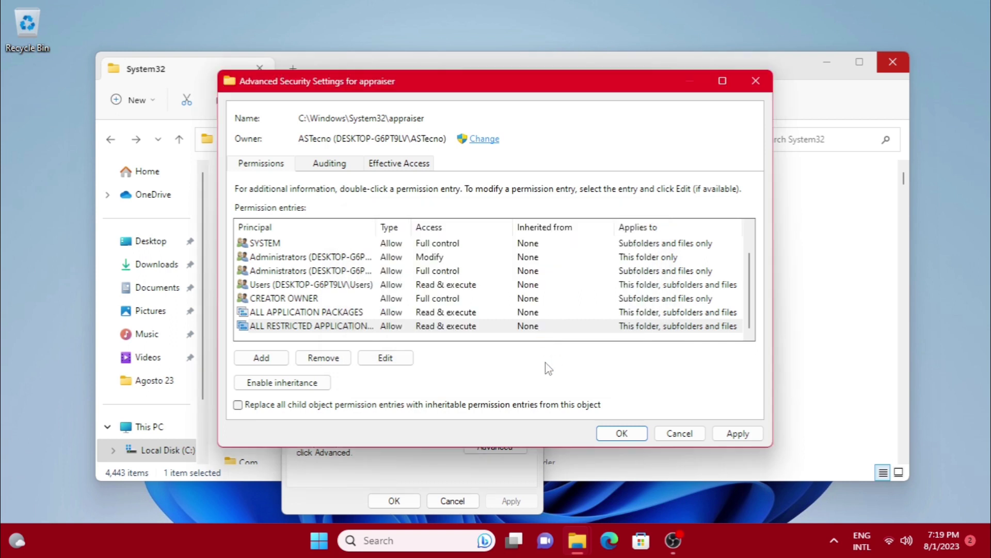
Set NT SERVICE\TrustedInstaller as the appraiser folder's owner and apply
left_click(485, 138)
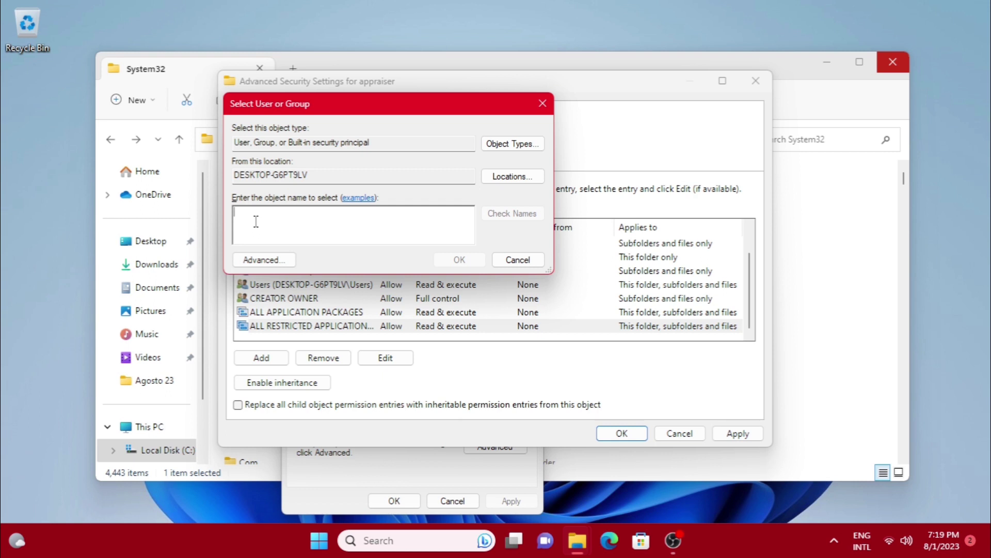
type("NT SERVICE\\TrustedInstaller")
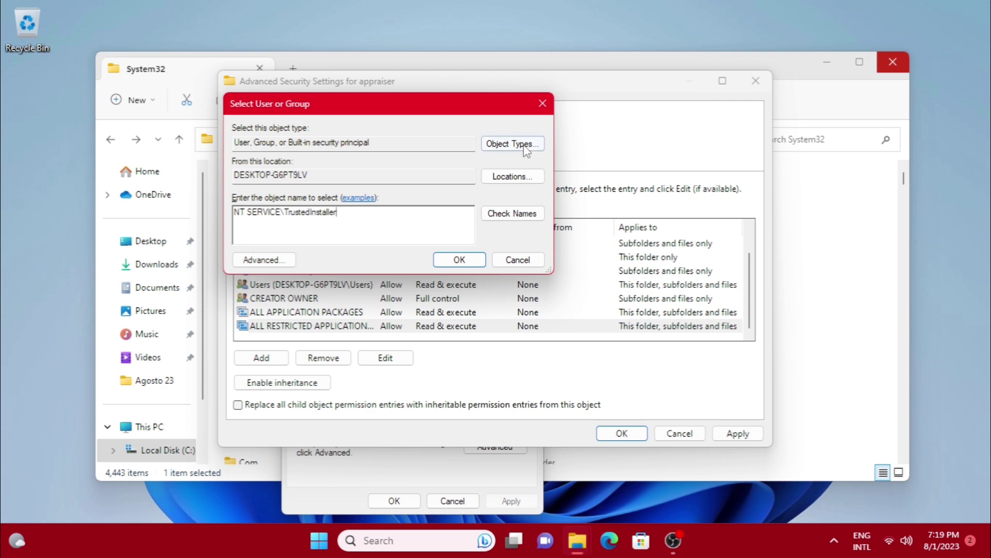
left_click(446, 259)
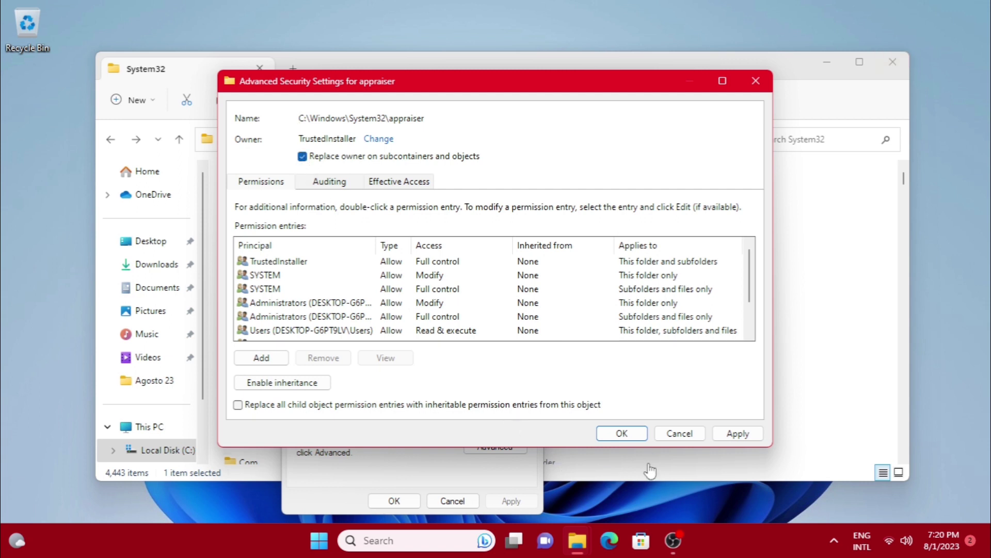
left_click(629, 435)
left_click(399, 500)
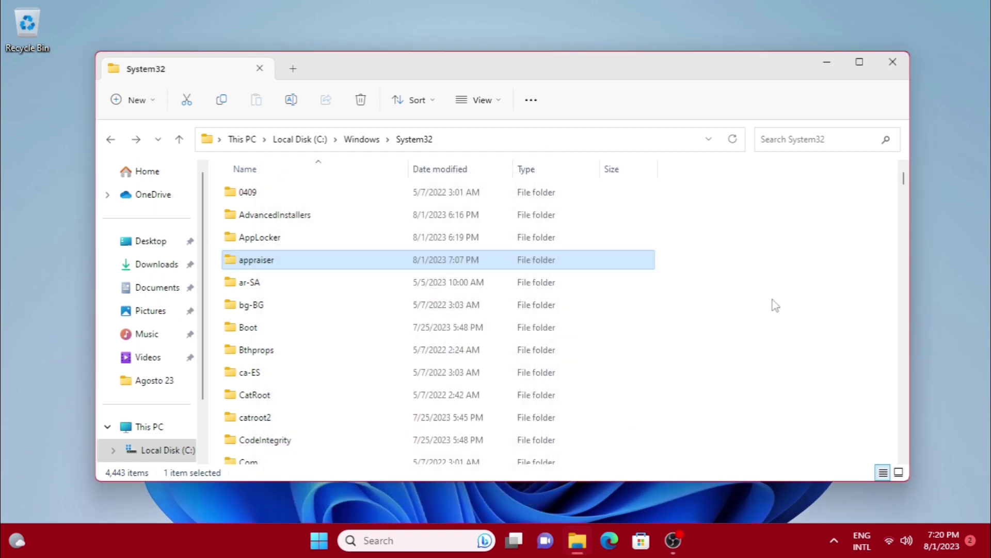
mouse_move(256, 259)
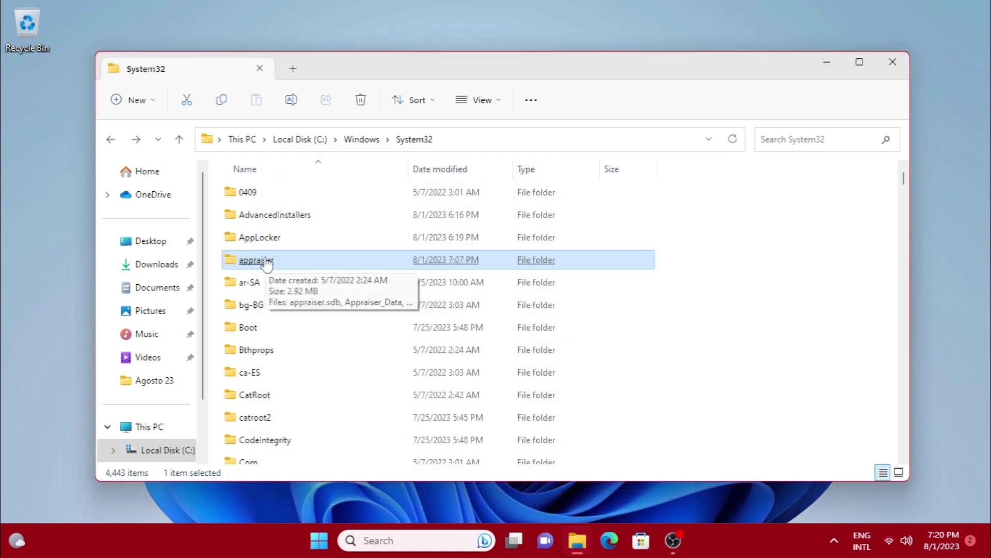
Remove ASTecno's Full control entry from Appraiser_Data's advanced security settings, confirming the system-file warning
double_click(267, 263)
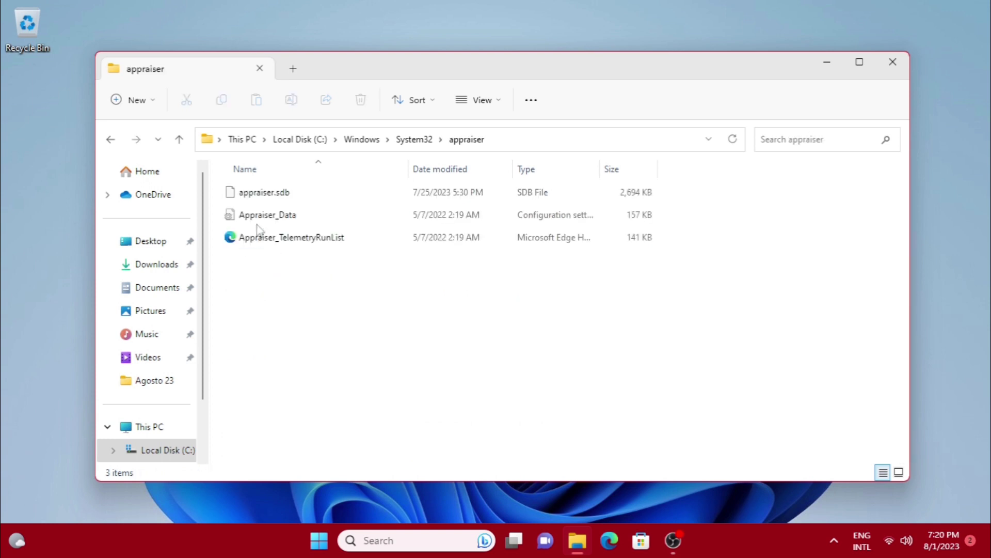
left_click(270, 221)
right_click(270, 221)
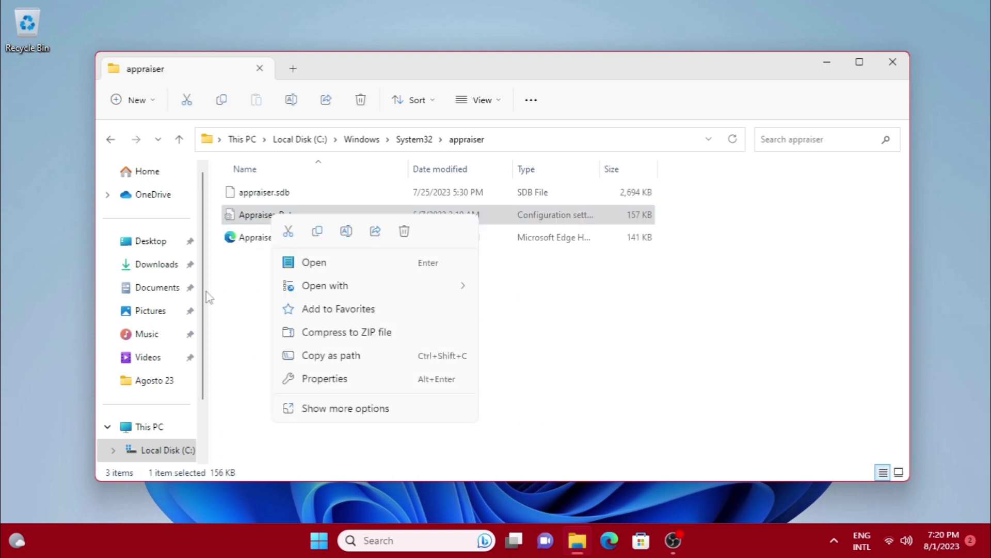
left_click(325, 379)
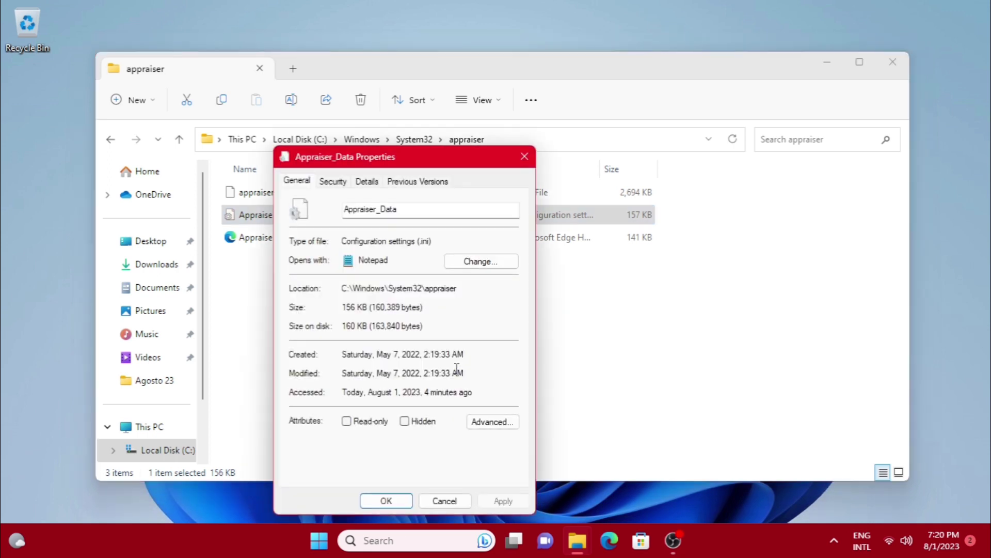
left_click(341, 183)
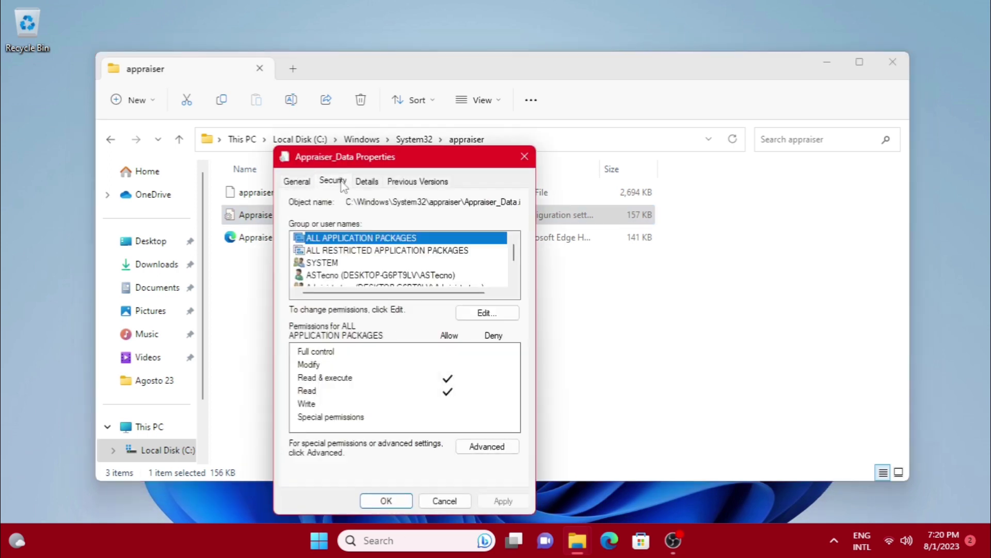
left_click(471, 447)
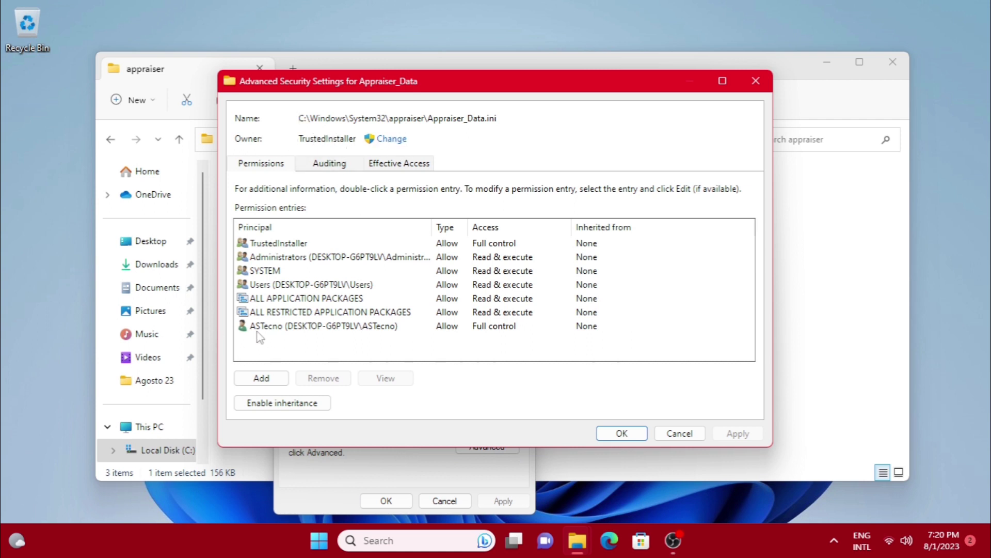
left_click(278, 328)
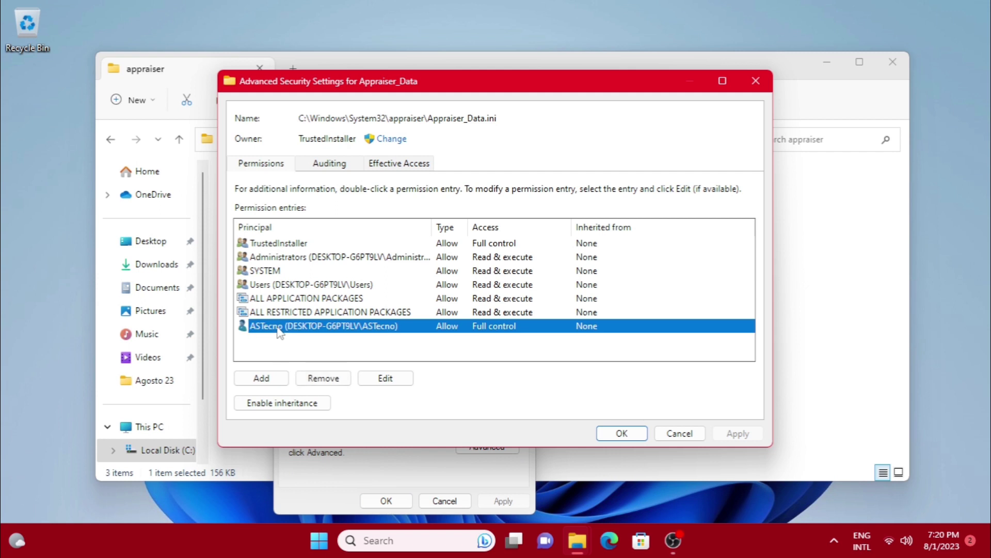
left_click(329, 382)
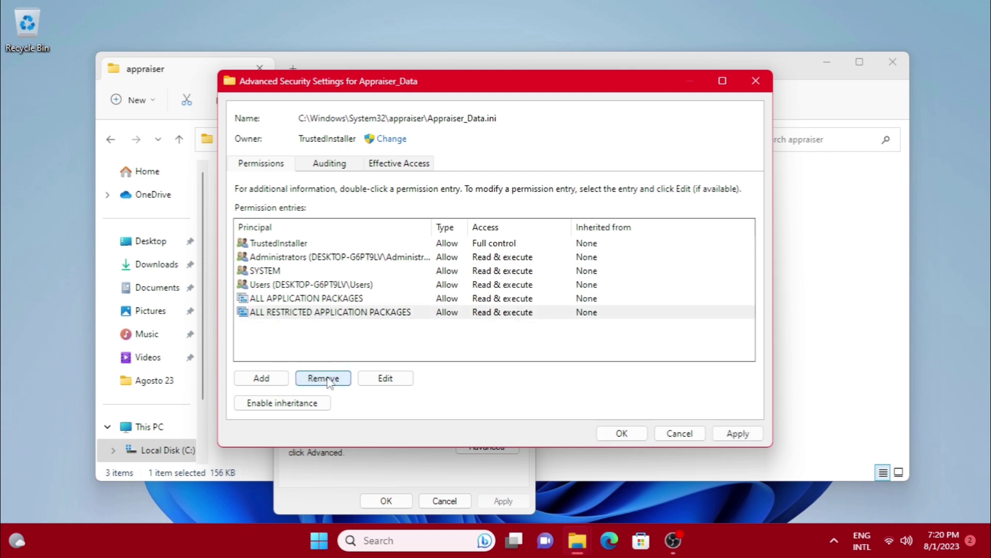
left_click(639, 437)
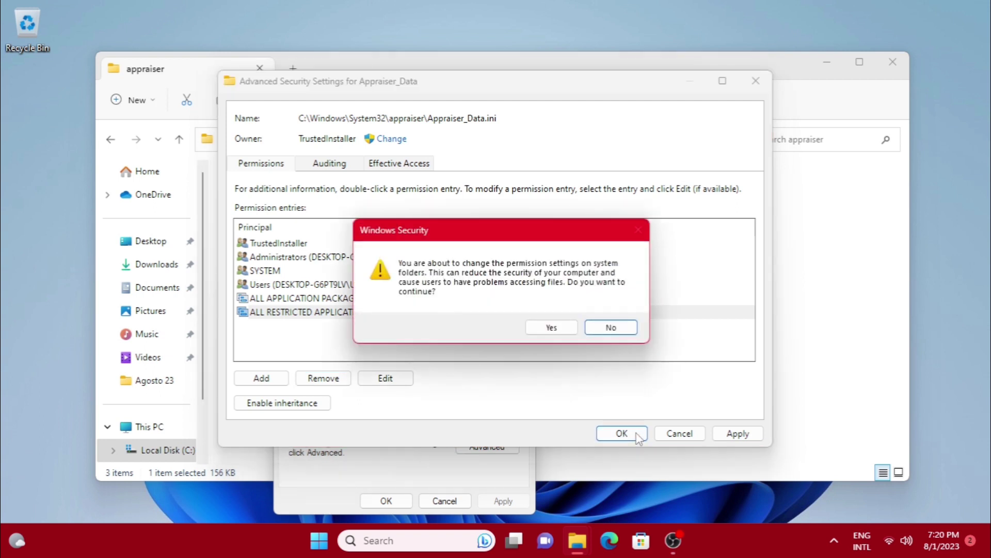
left_click(565, 328)
left_click(387, 500)
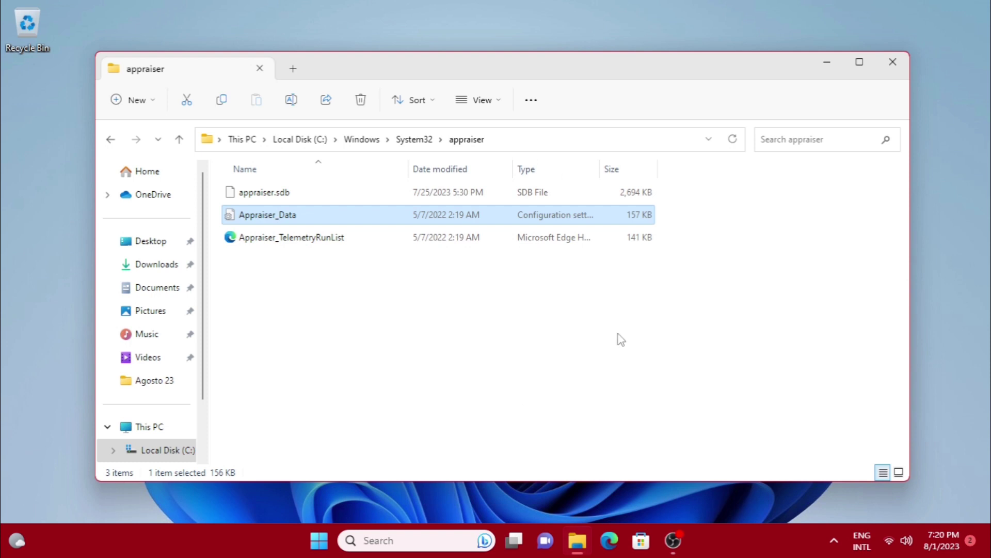
left_click(619, 335)
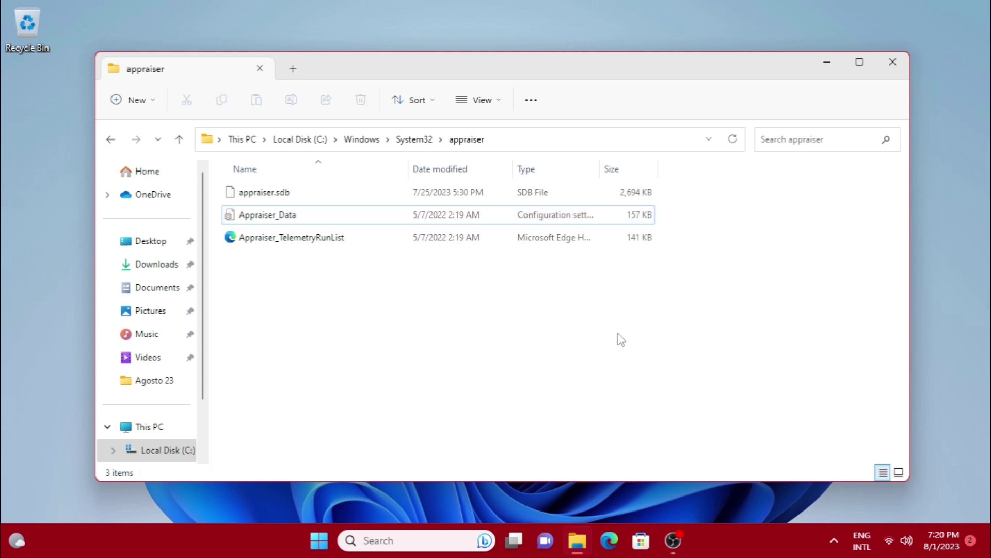
Try deleting Appraiser_Data, retry at the Access Denied prompt, then dismiss it
right_click(288, 217)
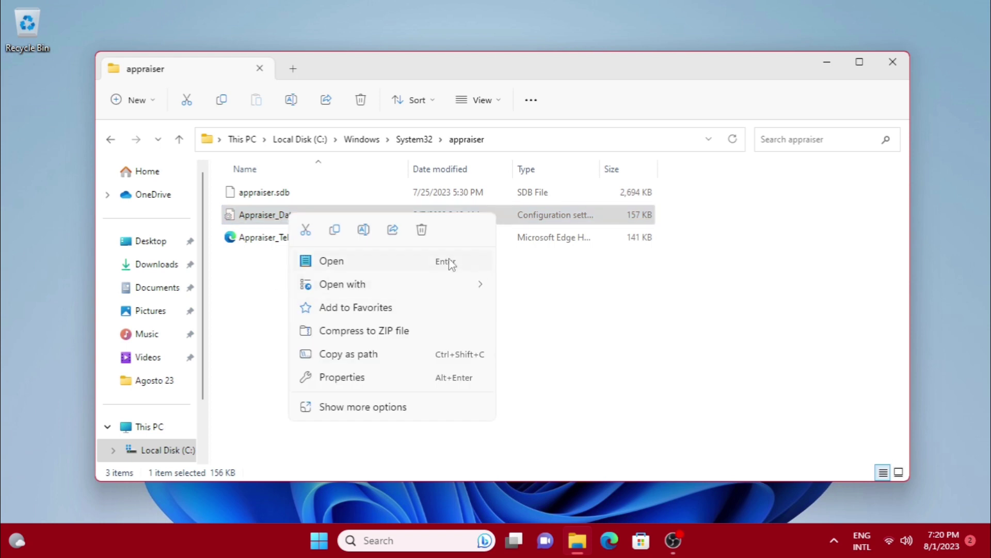
left_click(421, 229)
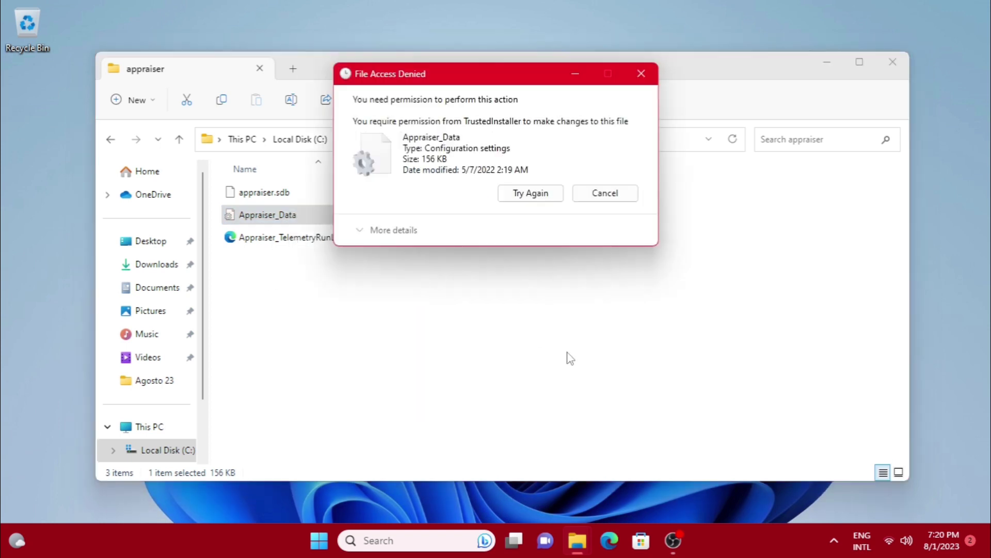
left_click(531, 195)
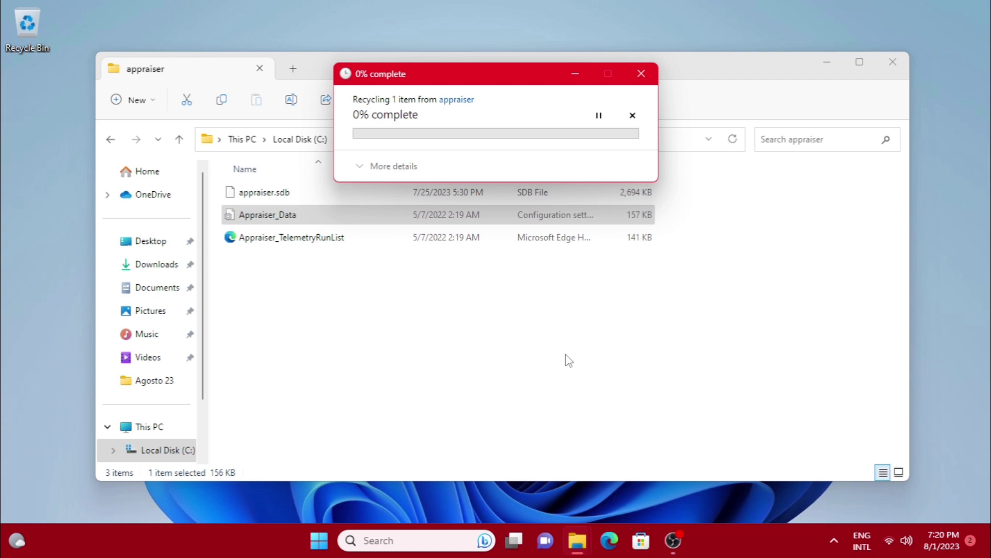
left_click(614, 195)
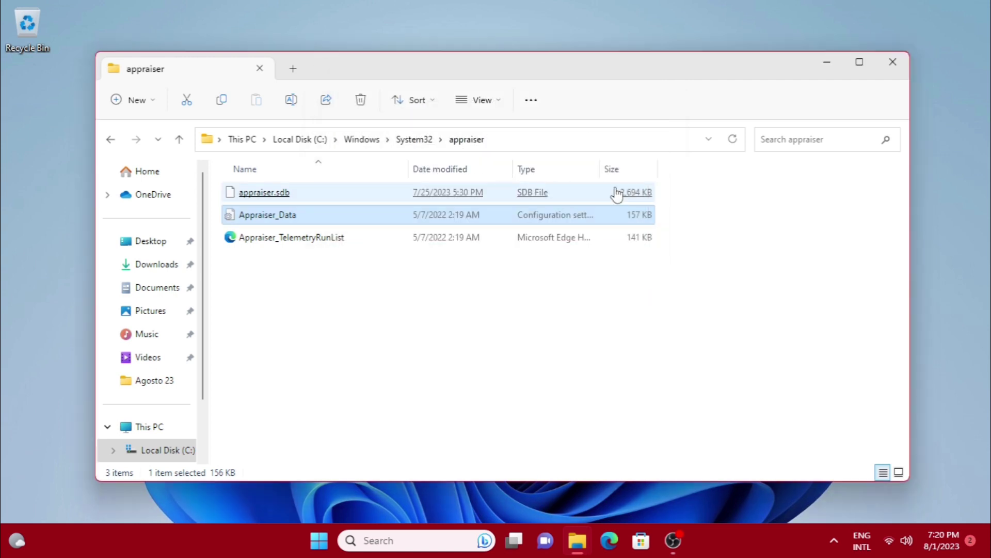
left_click(343, 288)
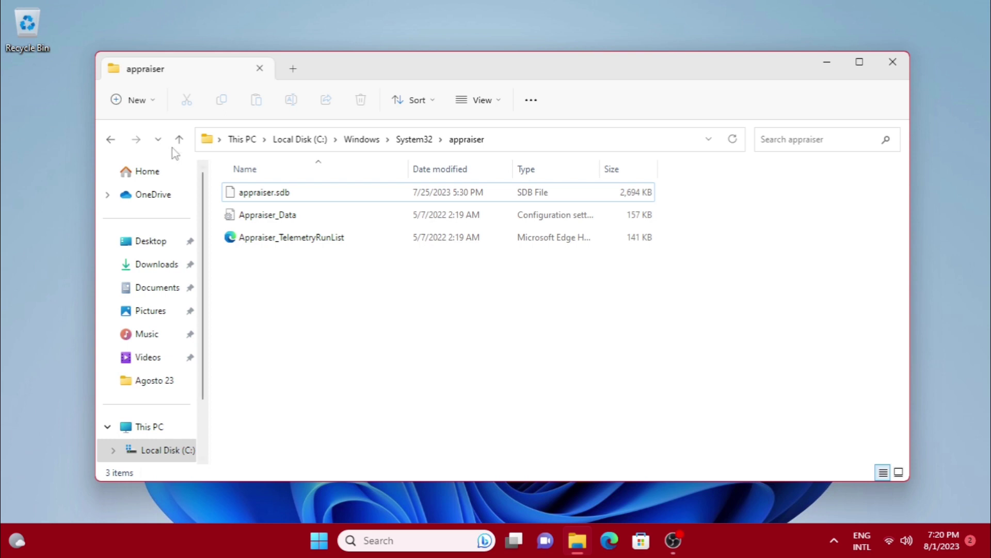
Back in System32, set ASTecno as the AppLocker folder's owner in its advanced security settings
left_click(111, 139)
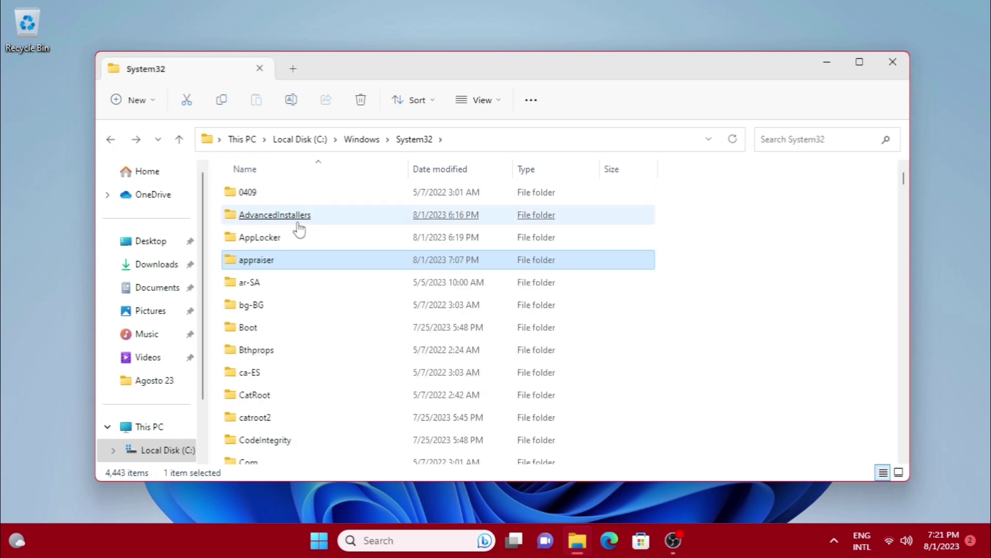
right_click(274, 239)
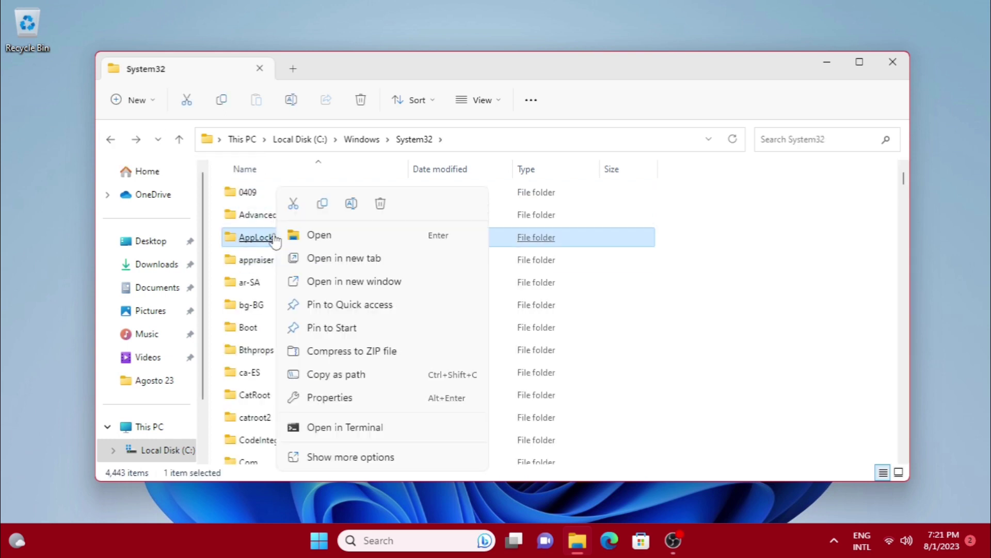
left_click(331, 397)
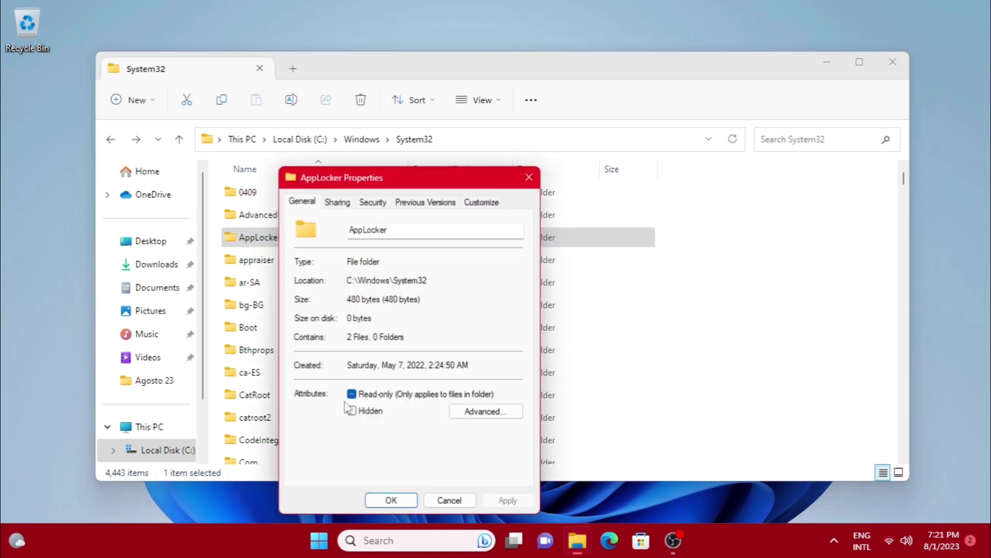
left_click(373, 201)
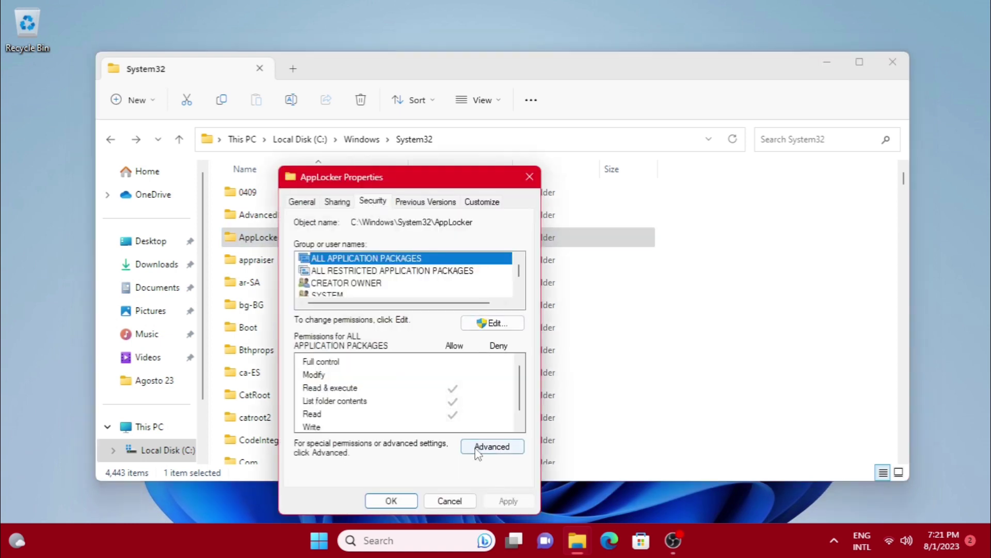
left_click(474, 447)
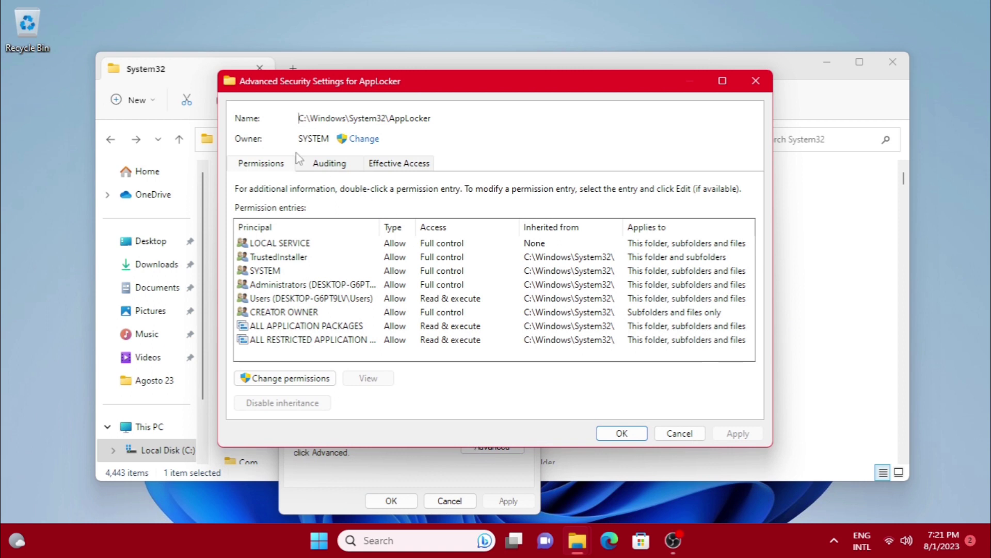
left_click(370, 140)
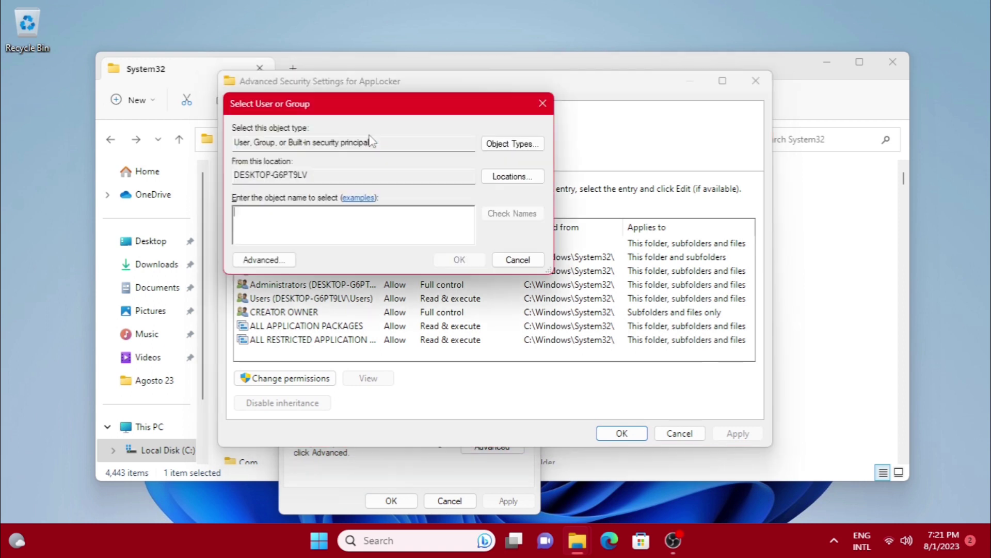
left_click(266, 260)
left_click(565, 245)
left_click(297, 458)
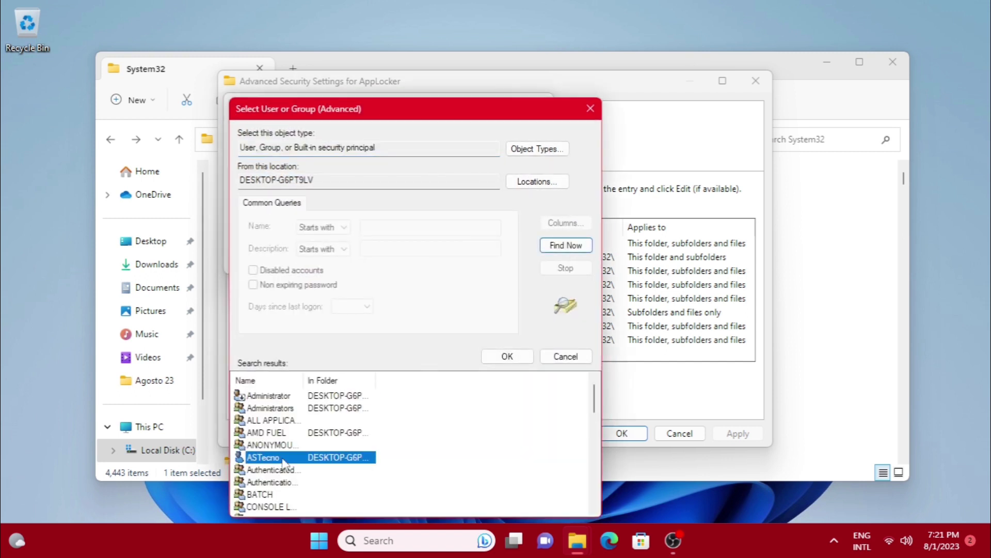
left_click(507, 356)
left_click(465, 259)
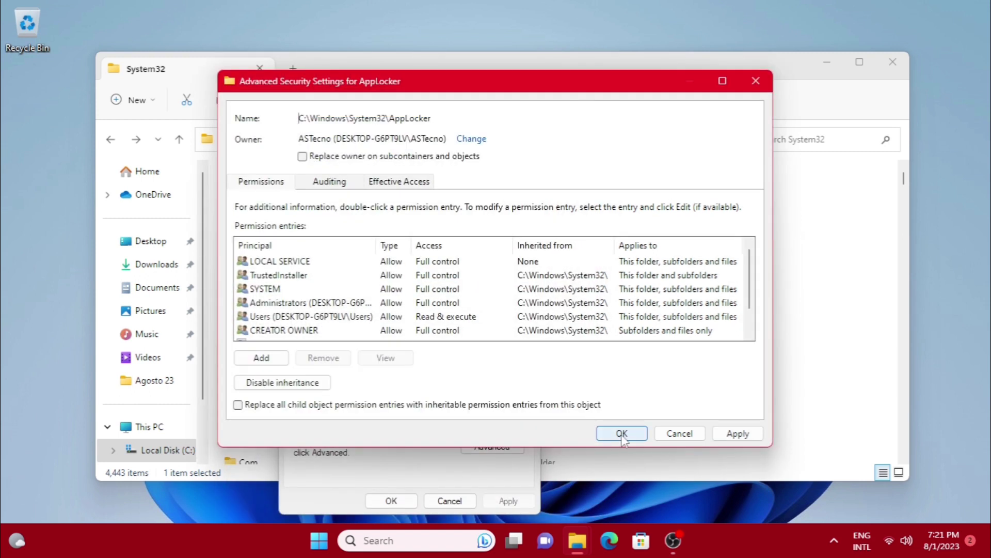
left_click(621, 433)
left_click(392, 500)
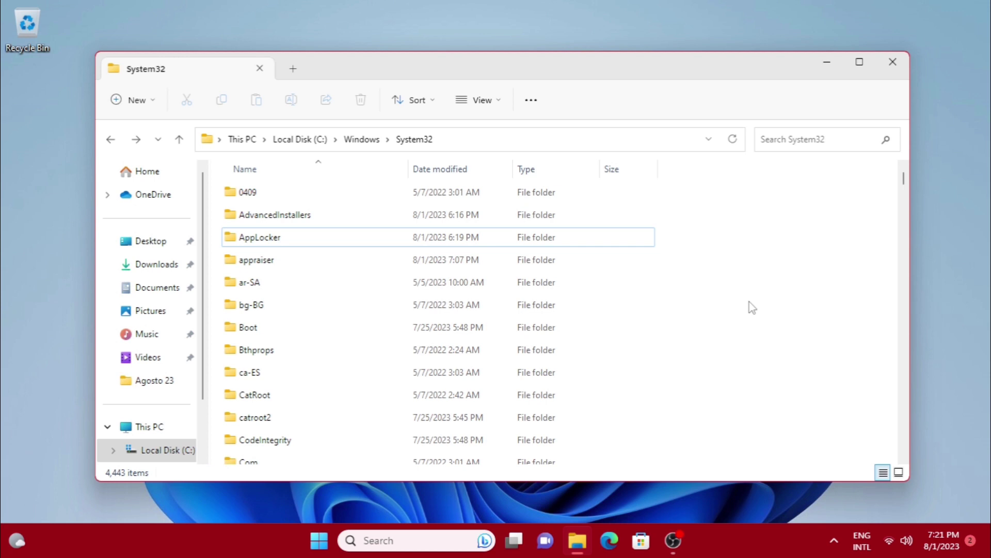
Restore the AppLocker folder's owner to SYSTEM and close the System32 Explorer window
right_click(263, 238)
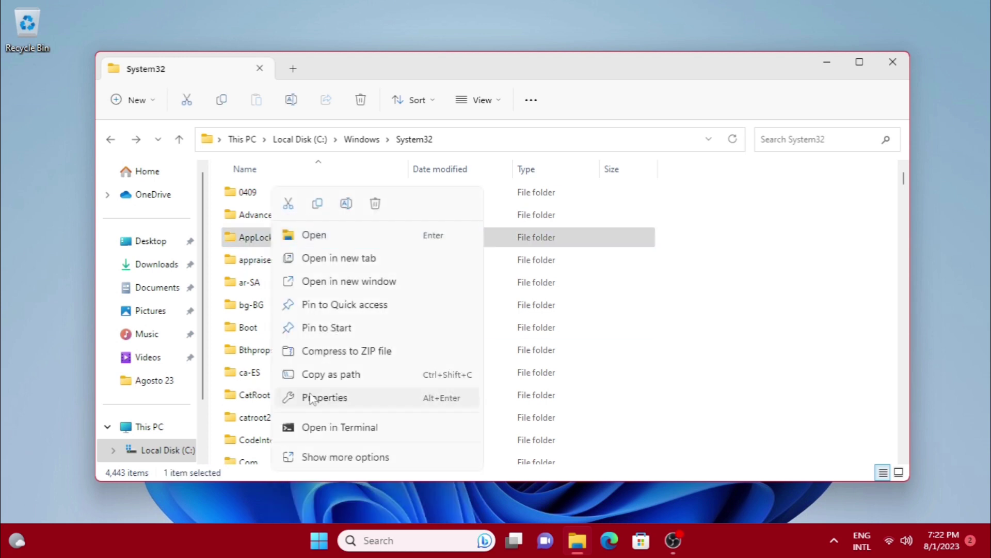
left_click(328, 396)
left_click(368, 202)
left_click(472, 443)
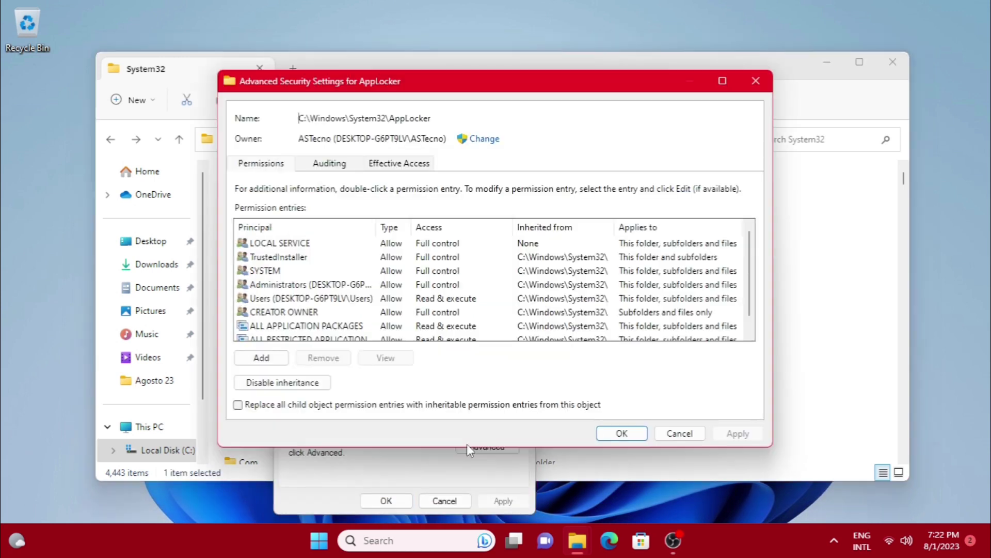
left_click(485, 139)
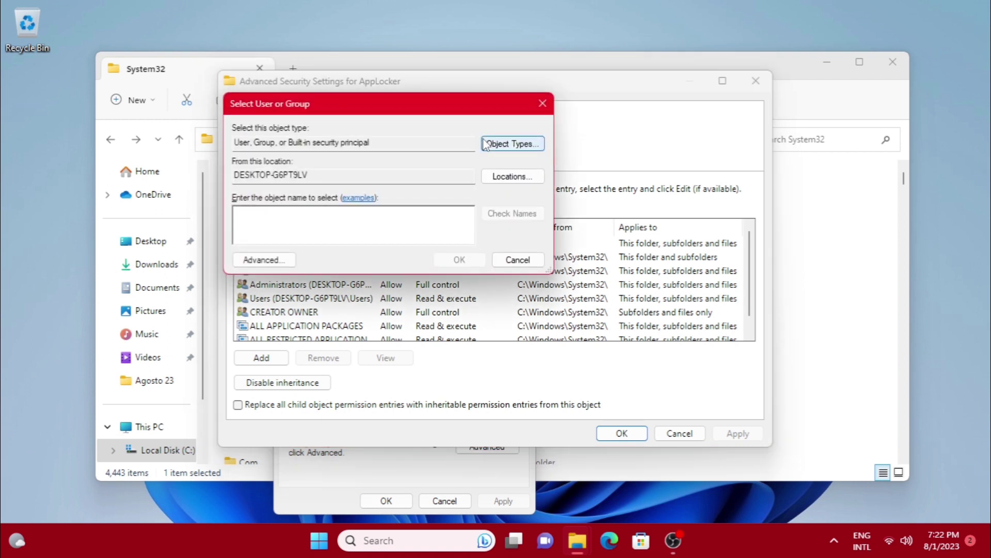
type("SYSTEM")
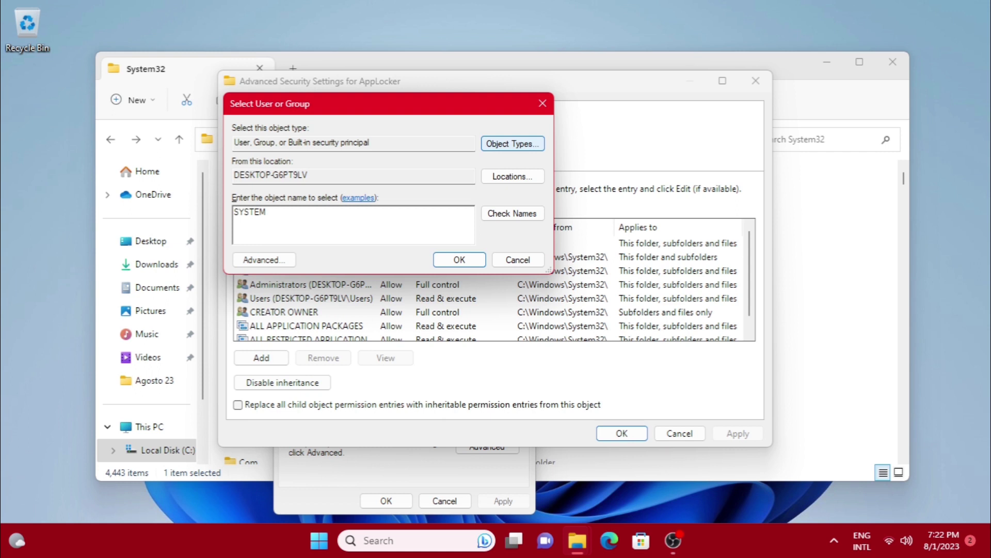
left_click(473, 261)
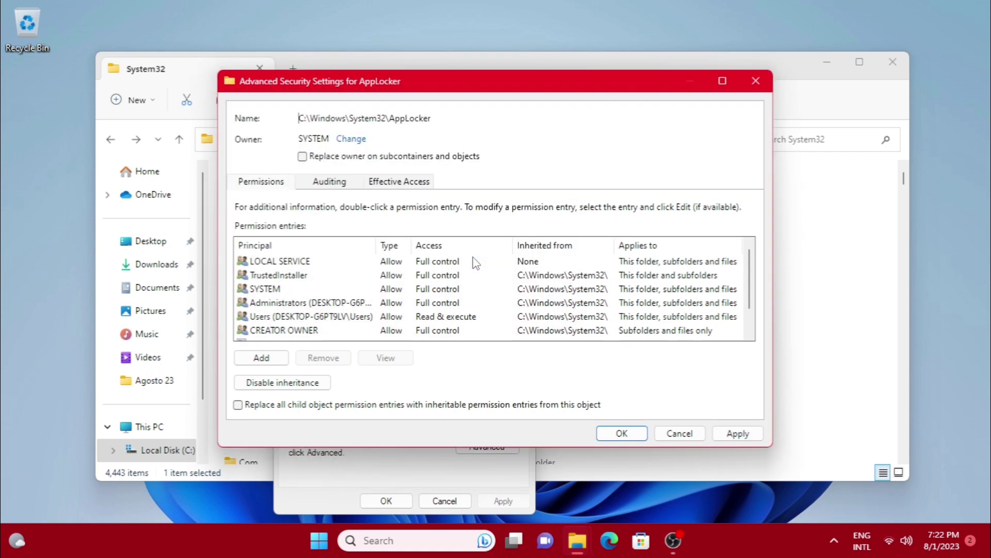
left_click(620, 436)
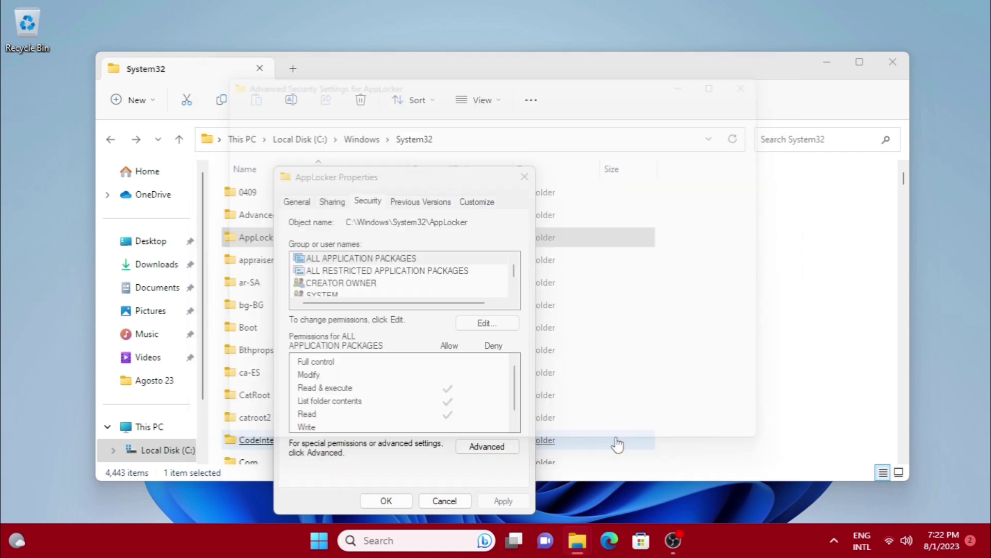
left_click(385, 501)
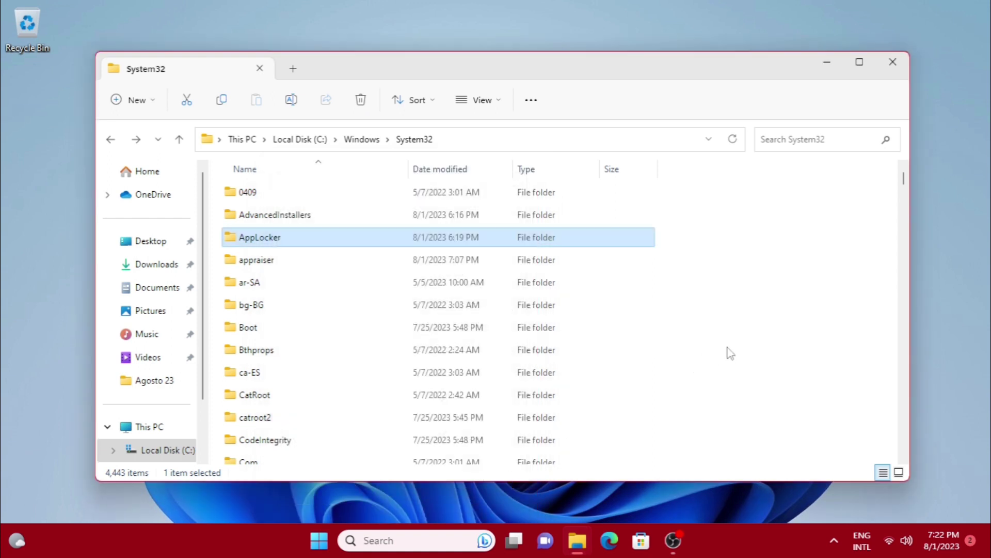
left_click(893, 62)
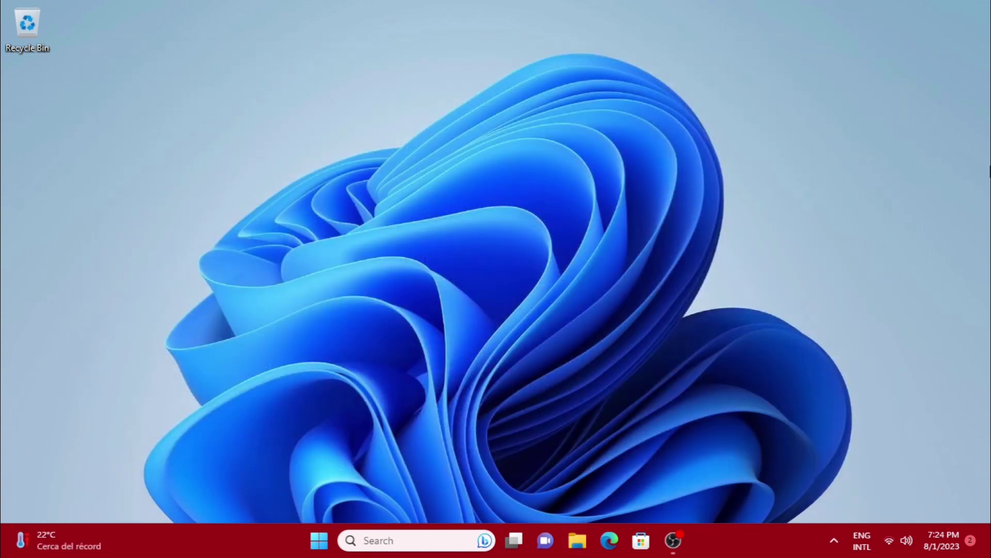